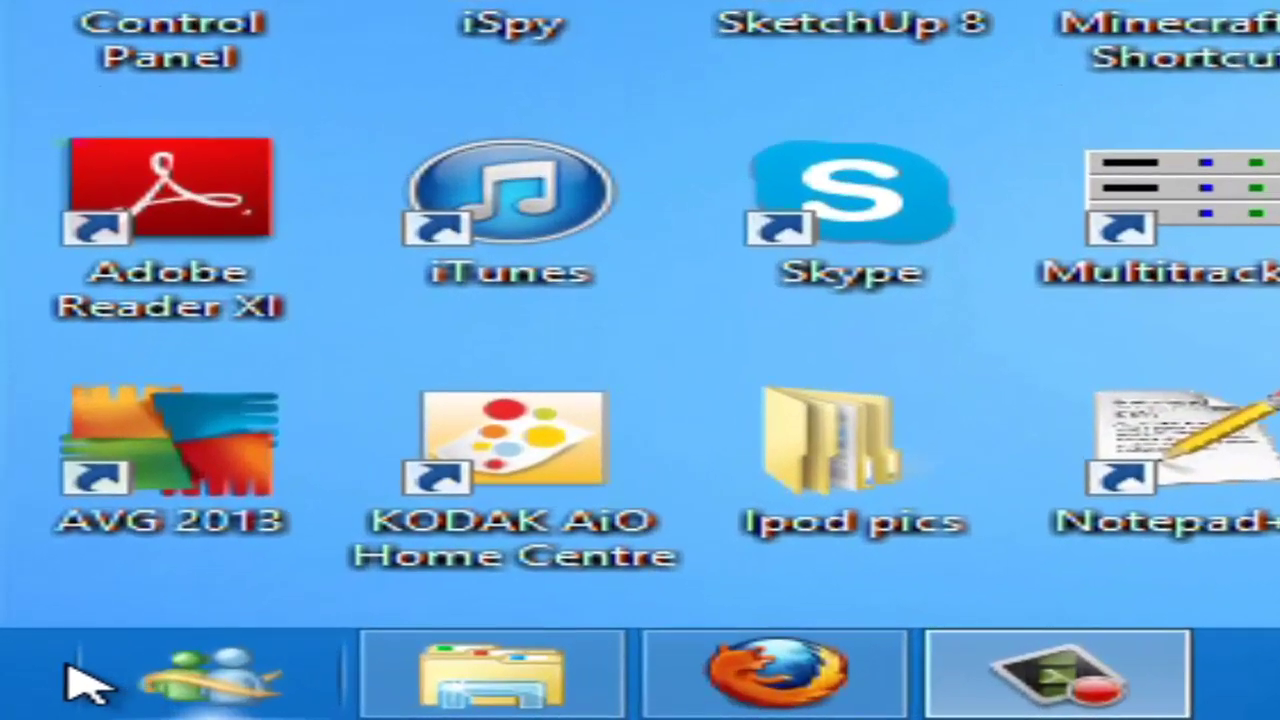
# Look over the Pokki page about bringing the Start Menu back to Windows 8.
pyautogui.click(80, 683)
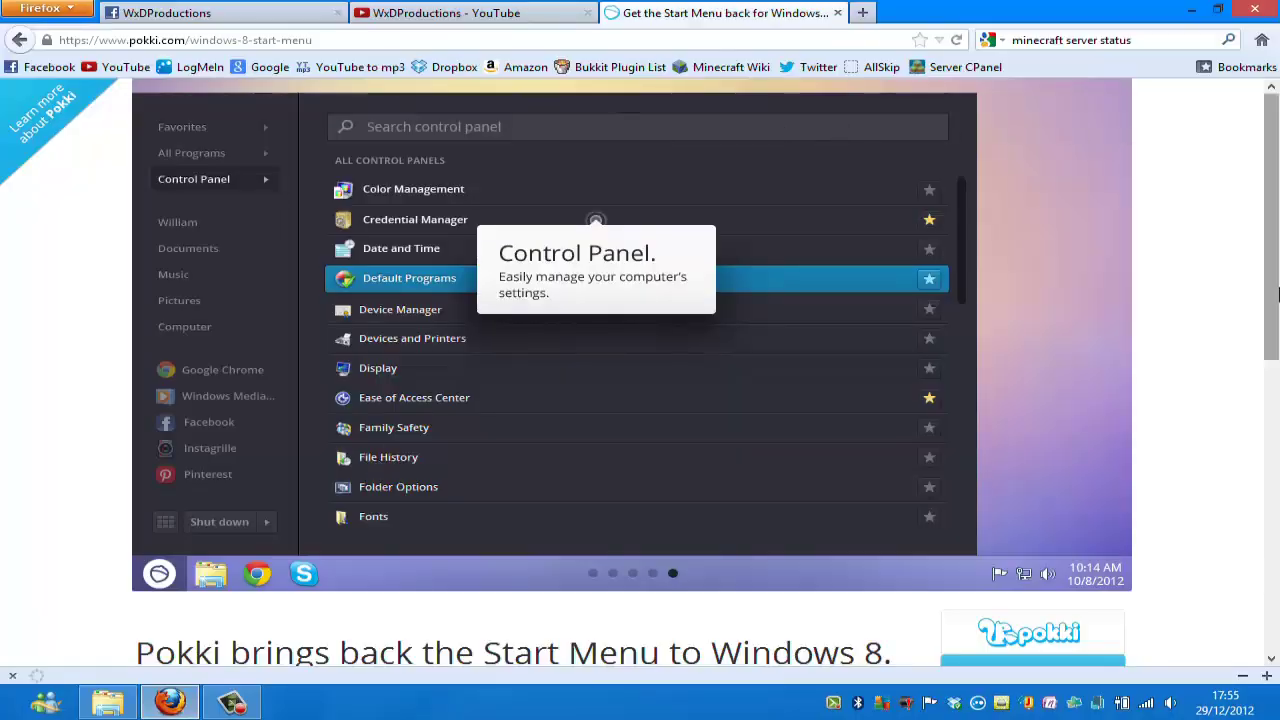
pyautogui.moveTo(1275, 294); pyautogui.dragTo(1275, 190)
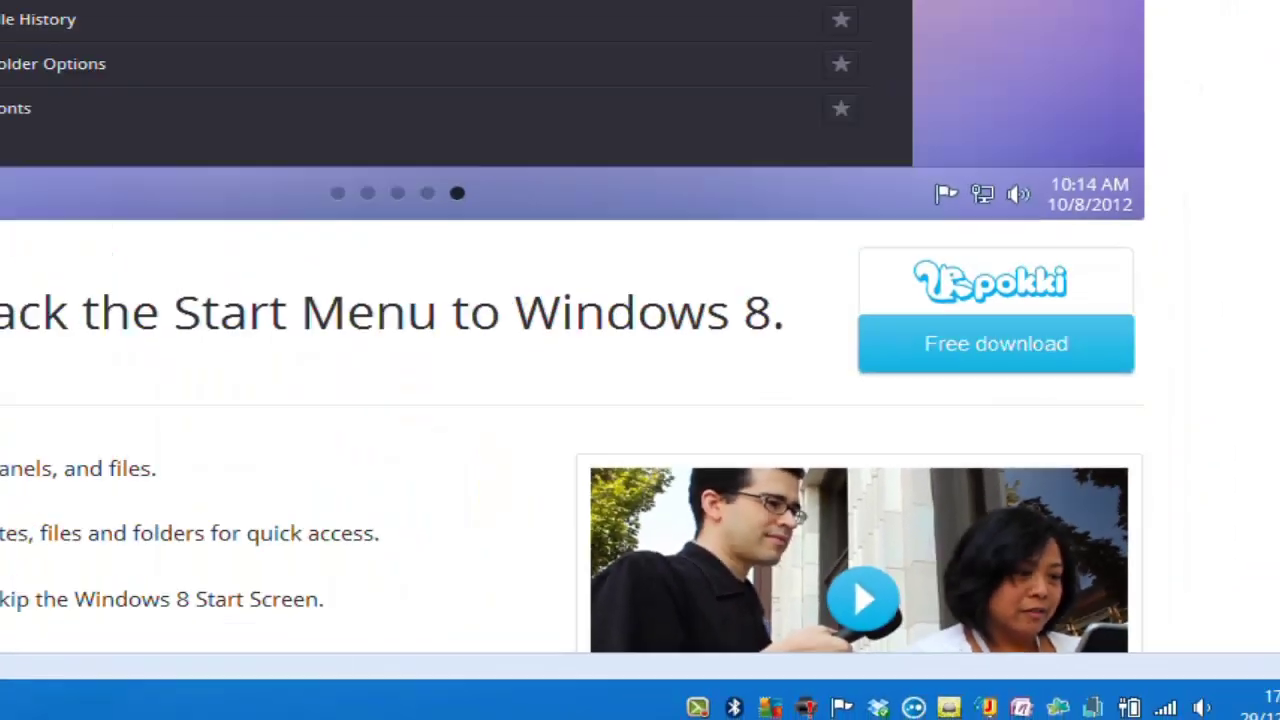
pyautogui.moveTo(1272, 260); pyautogui.dragTo(1272, 172)
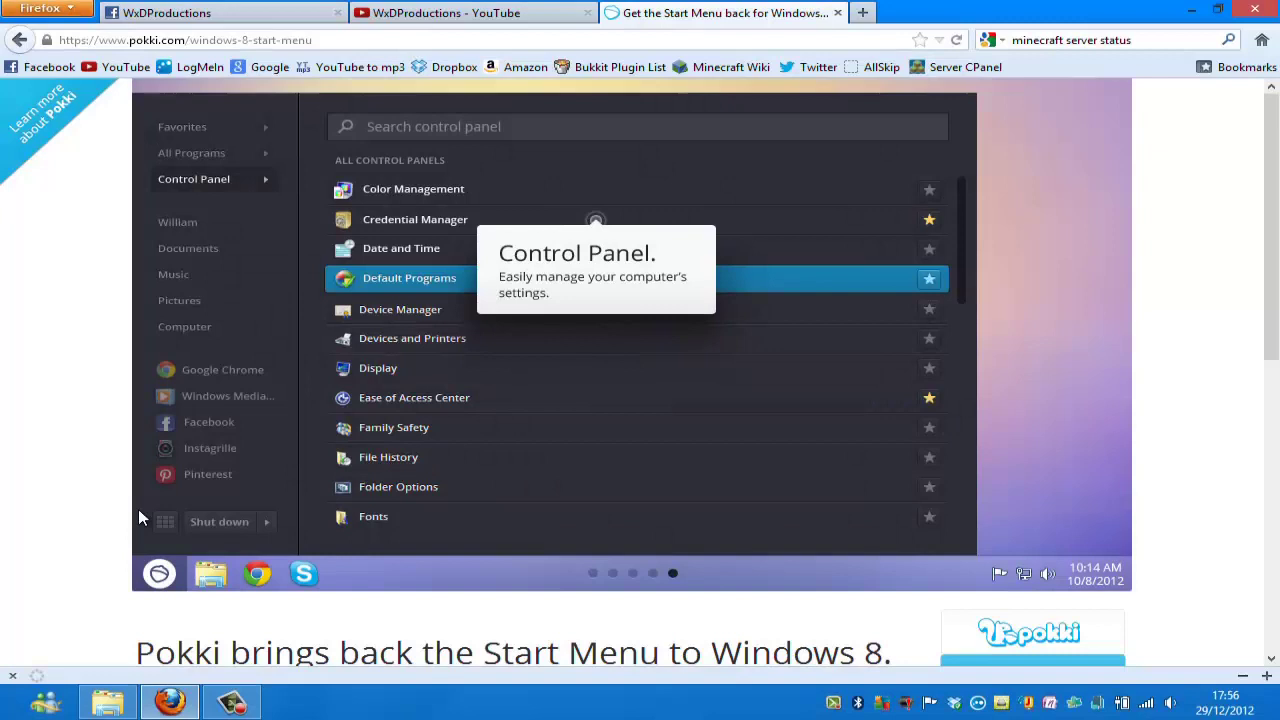
pyautogui.moveTo(2, 717)
pyautogui.moveTo(1279, 2)
pyautogui.scroll(-1, 1277, 217)
pyautogui.scroll(1, 1277, 217)
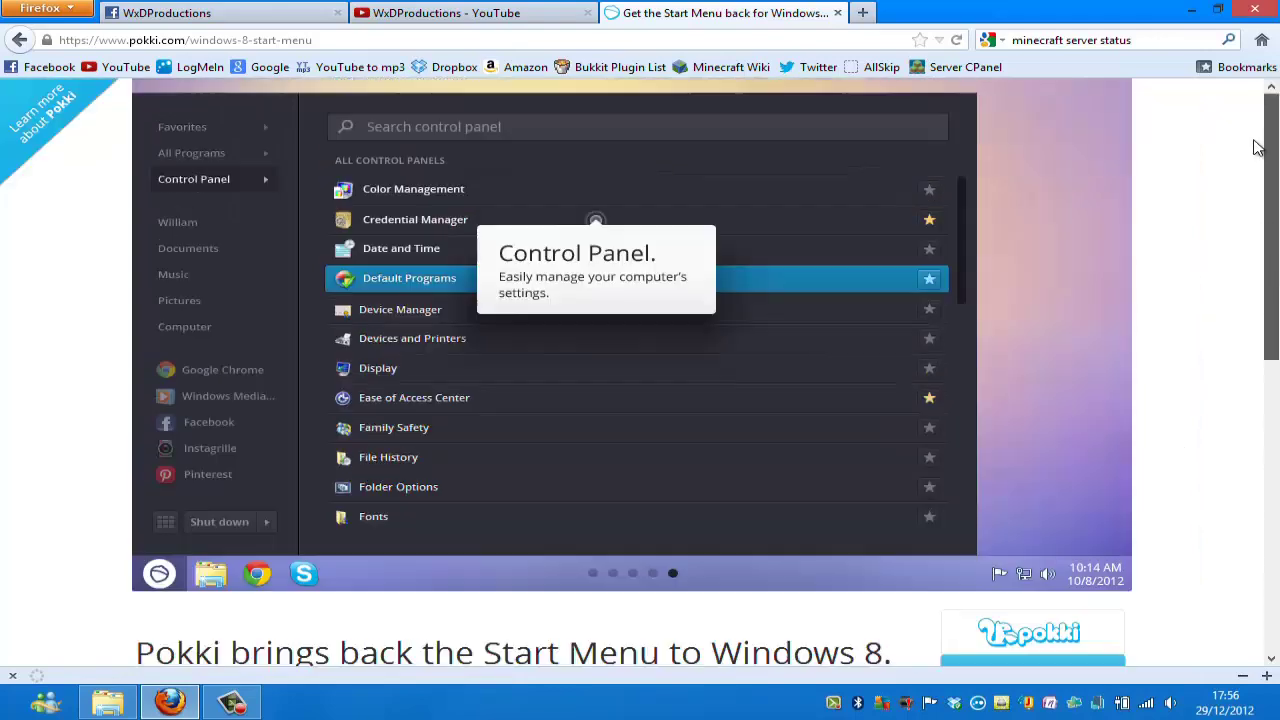
pyautogui.click(1184, 8)
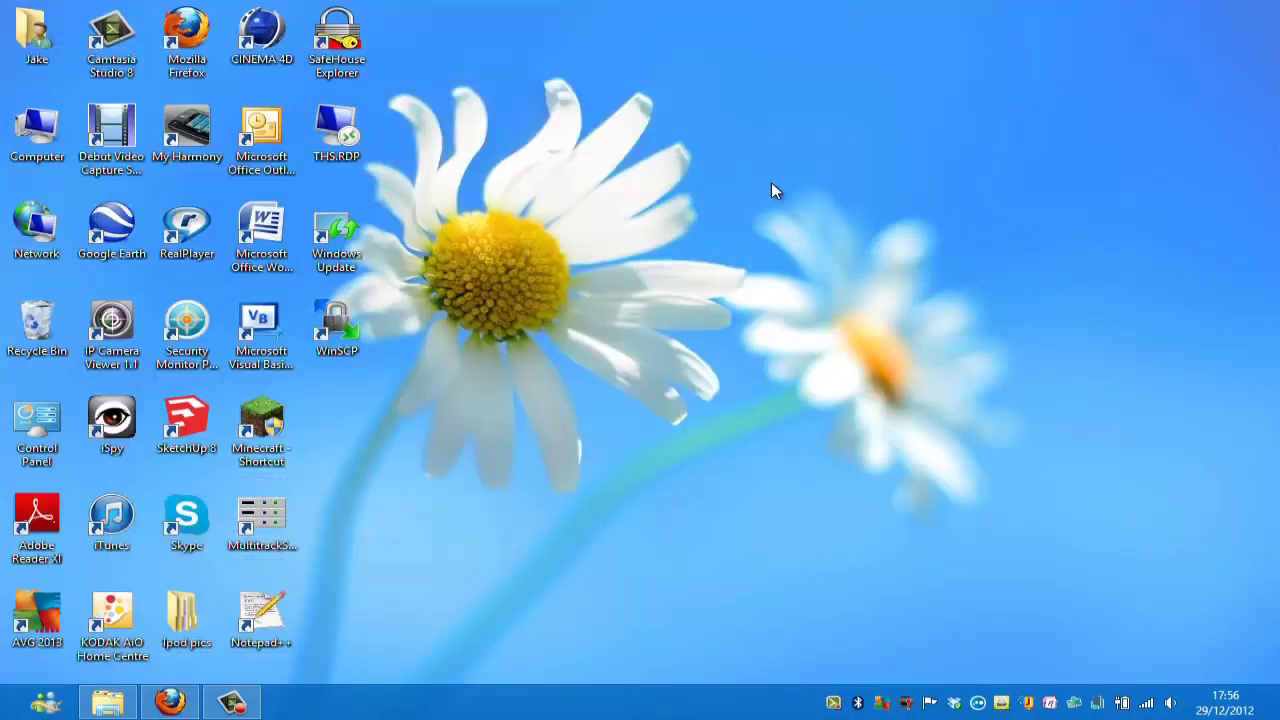
pyautogui.click(232, 702)
pyautogui.click(170, 702)
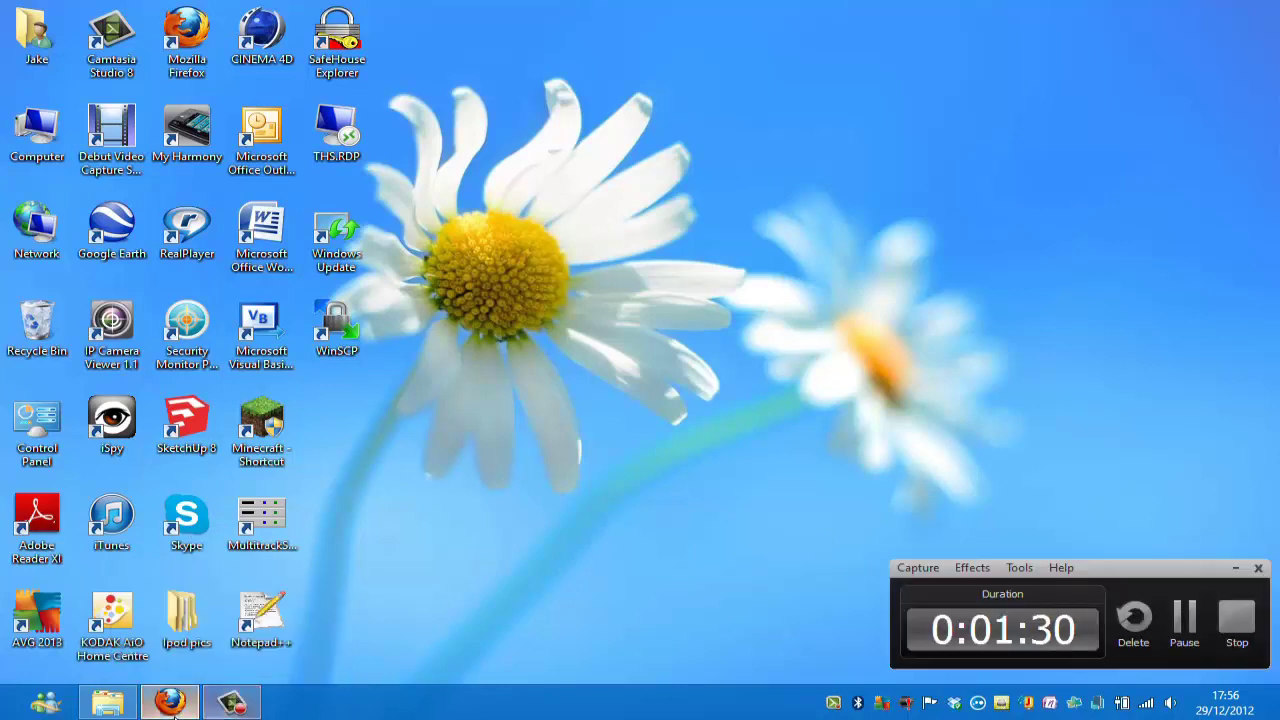
pyautogui.click(1236, 570)
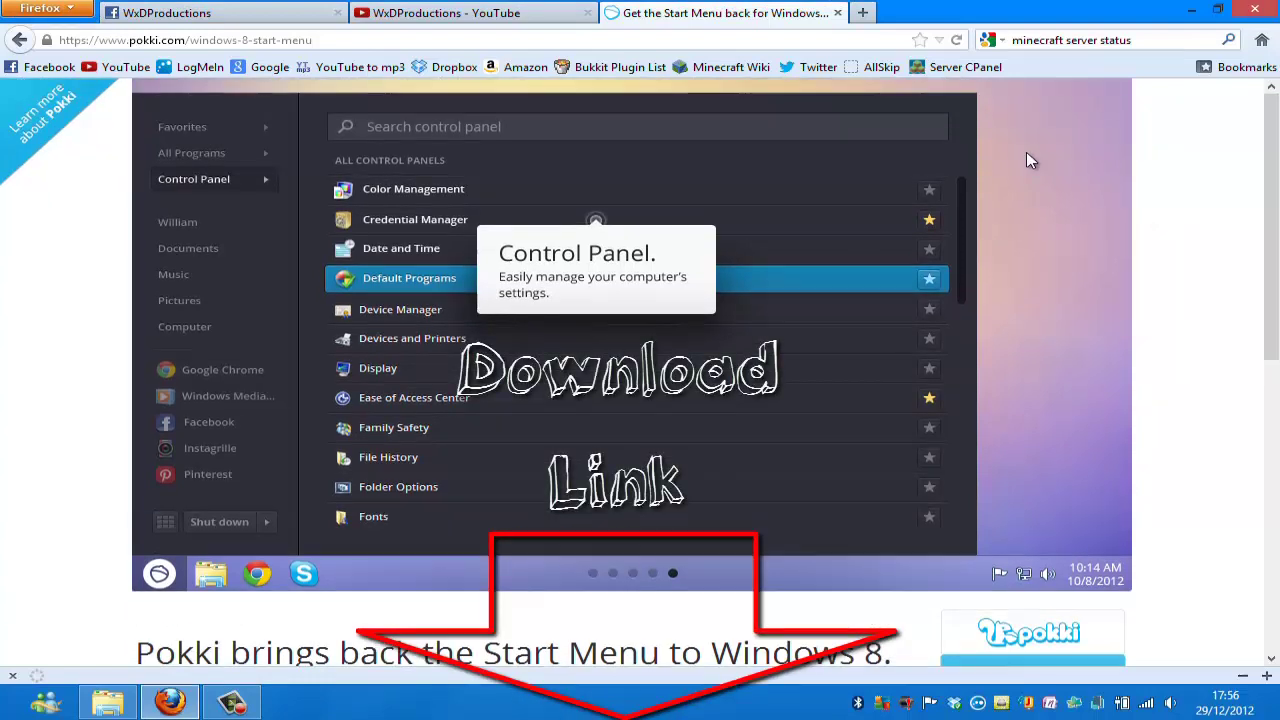
# Download Pokki from its Windows 8 Start Menu page and install it with "Use Pokki as my Start Menu" enabled.
pyautogui.moveTo(1276, 232); pyautogui.dragTo(1275, 343)
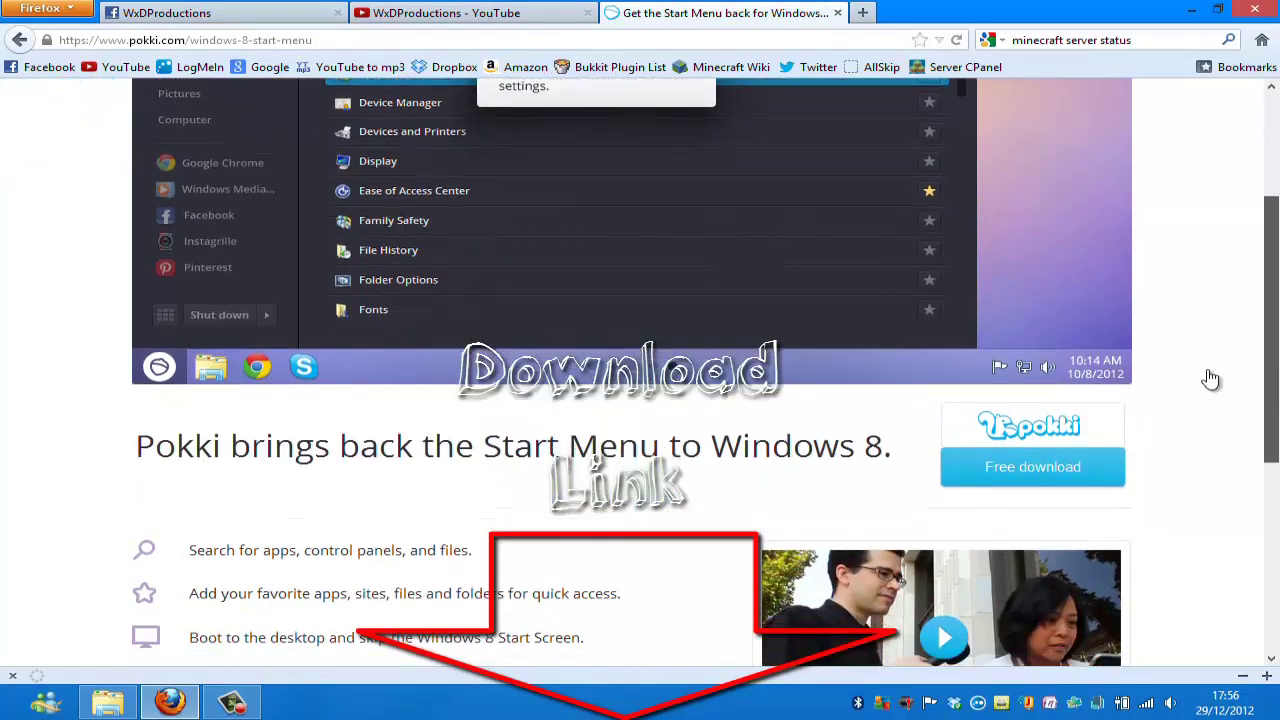
pyautogui.click(1075, 477)
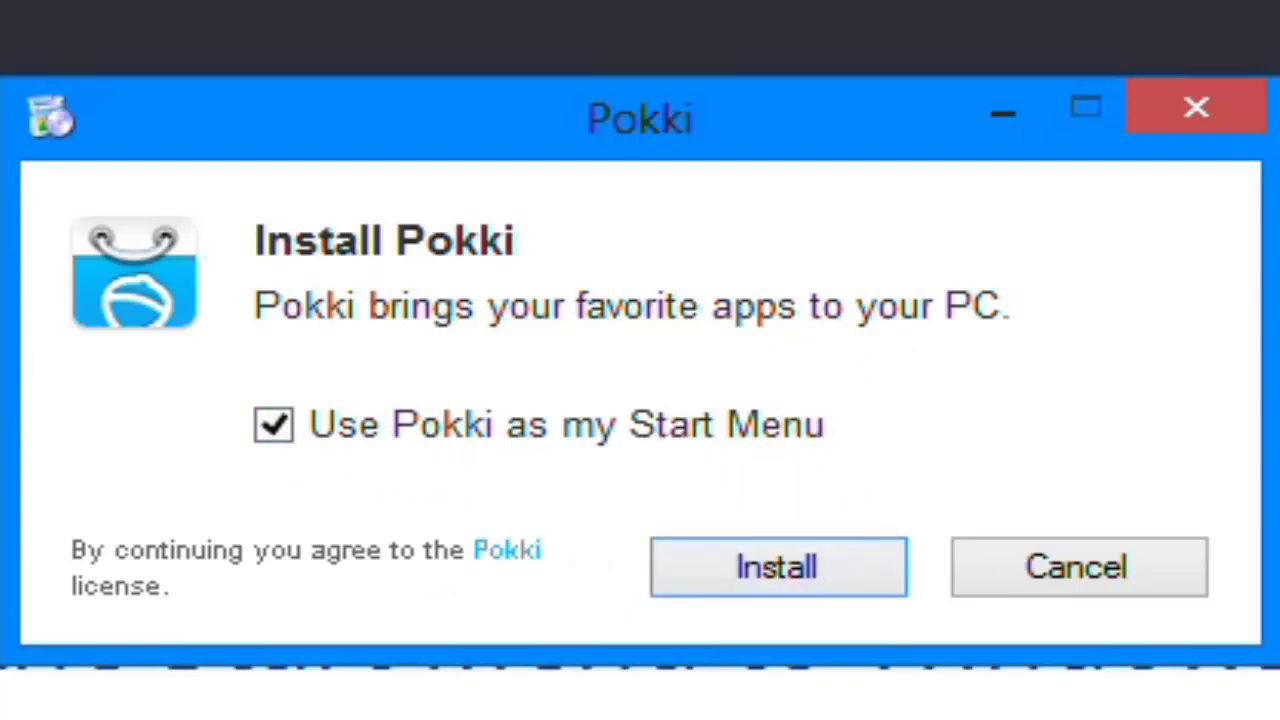
pyautogui.click(846, 566)
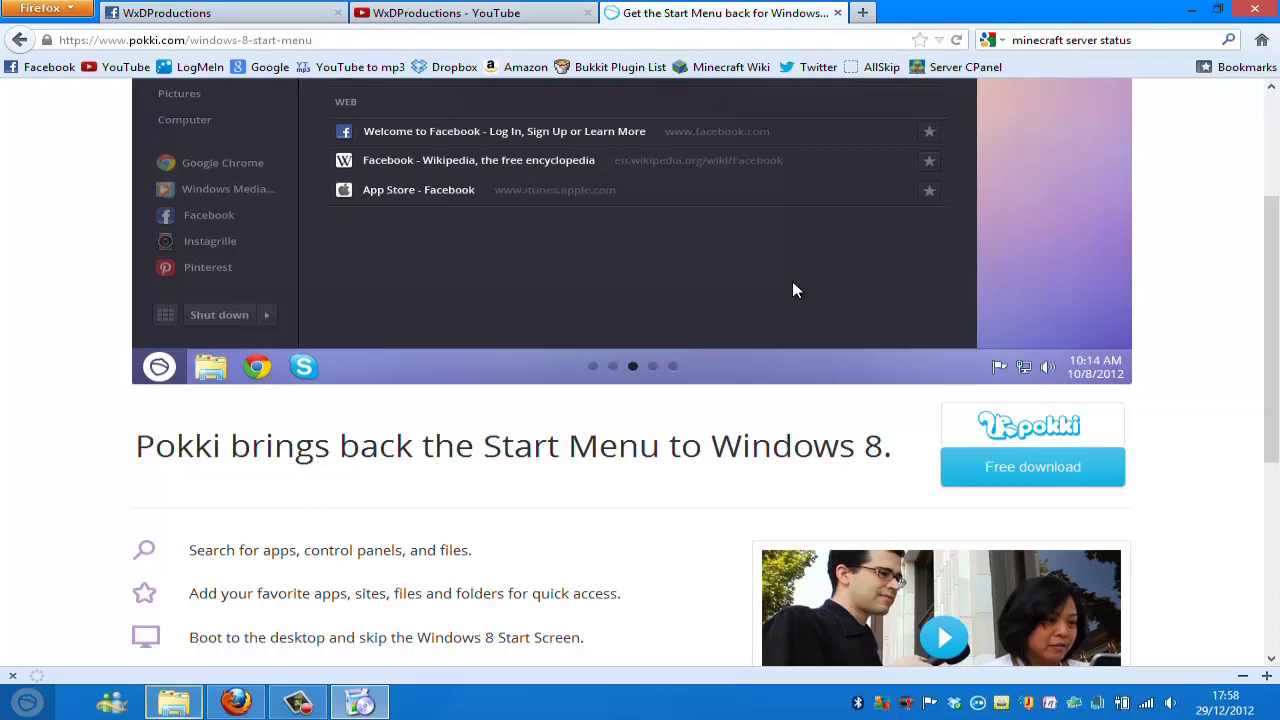
# Minimise the browser and install the Facebook and Angry Birds popular apps from the Pokki menu.
pyautogui.click(1186, 10)
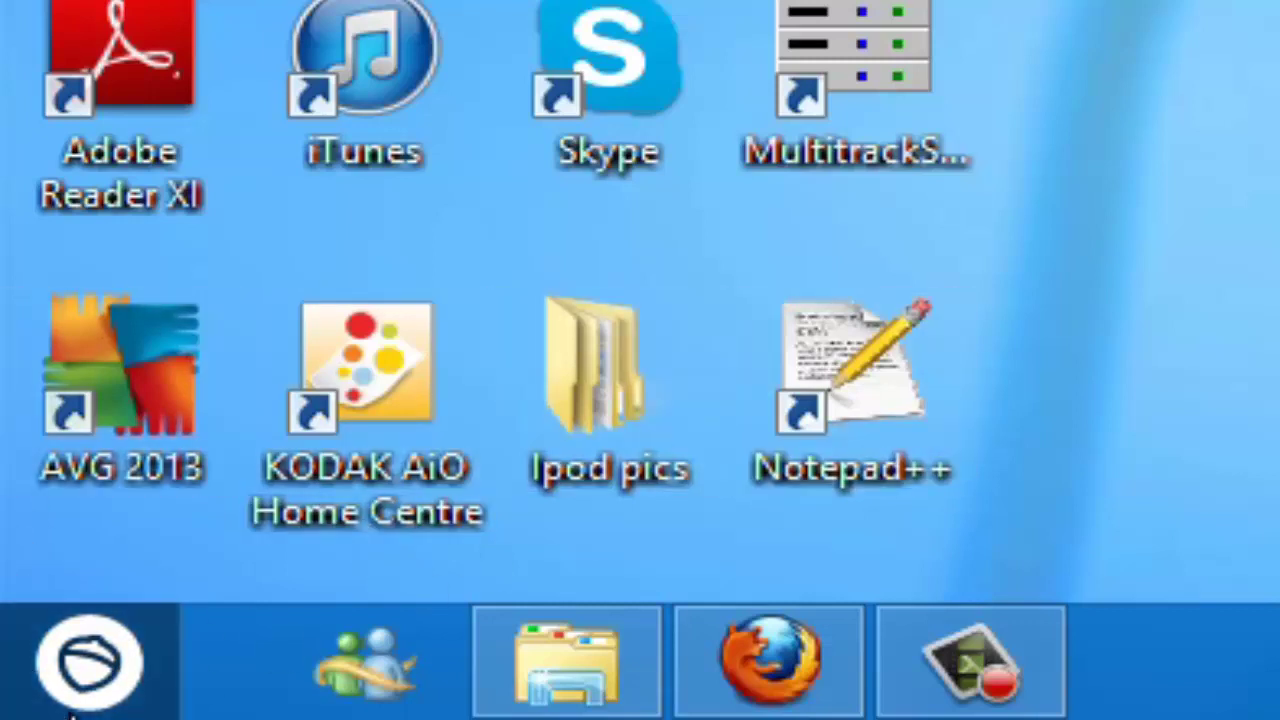
pyautogui.click(90, 660)
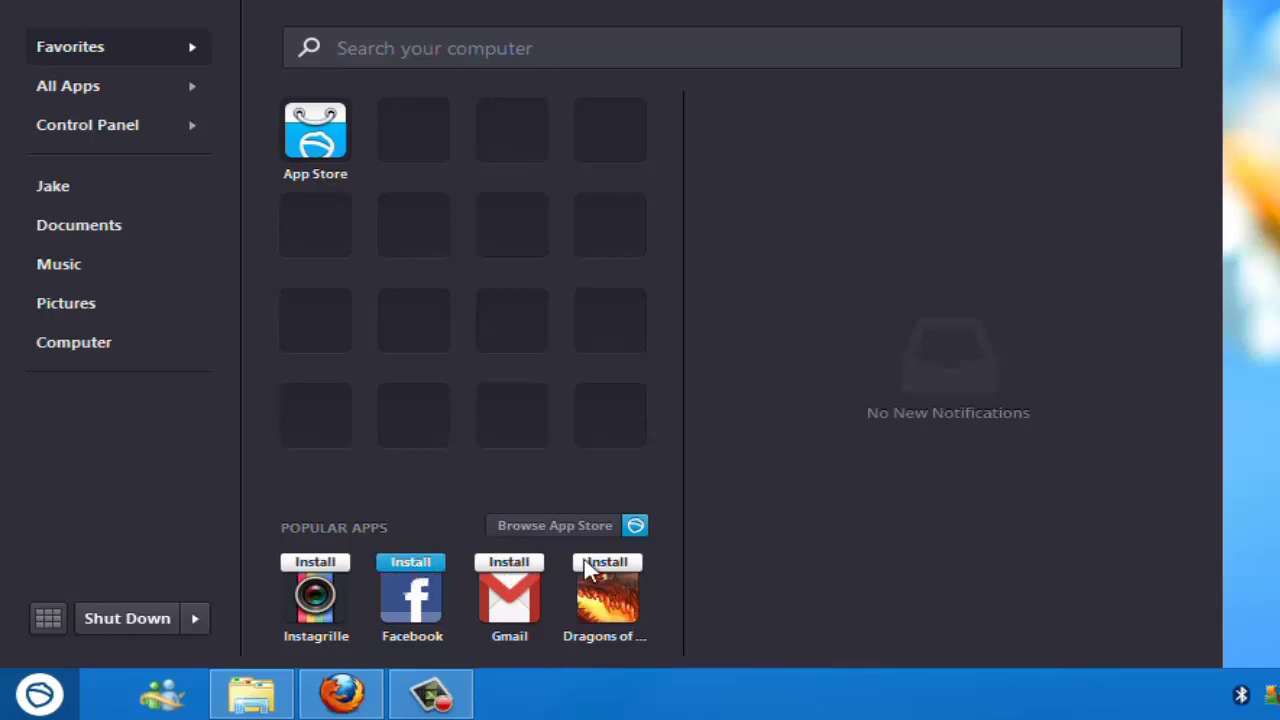
pyautogui.click(427, 561)
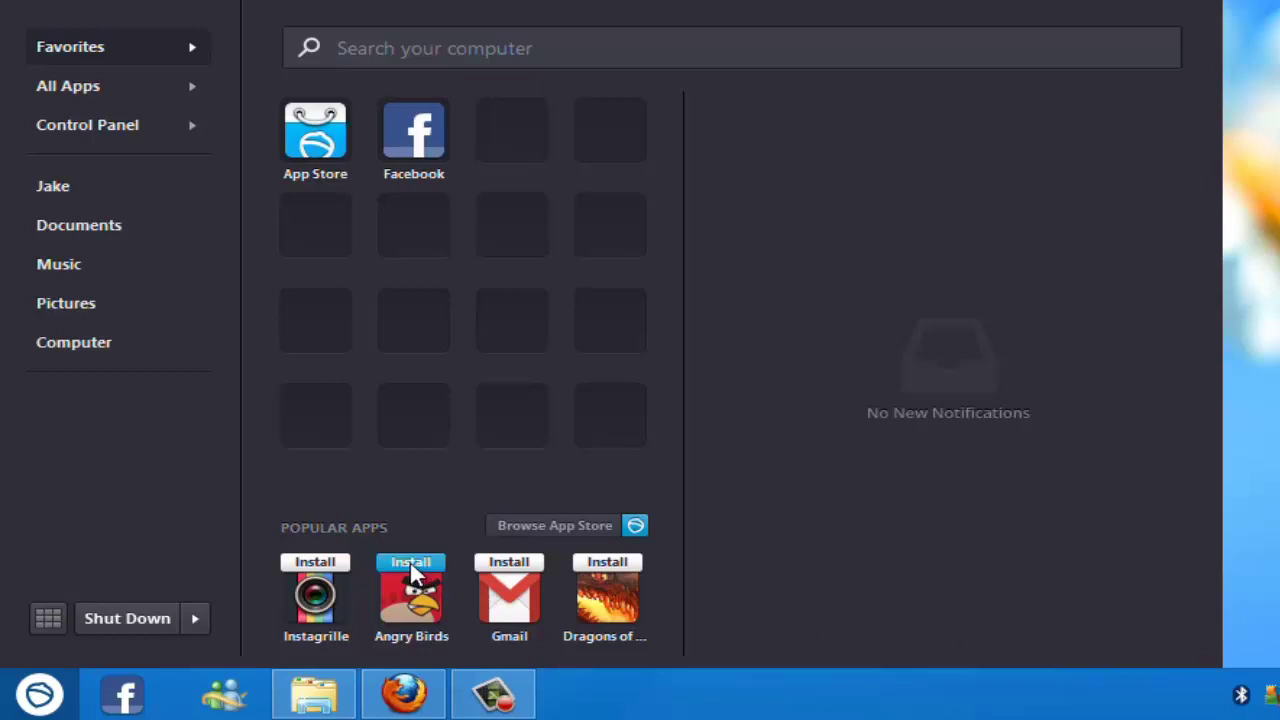
pyautogui.click(413, 568)
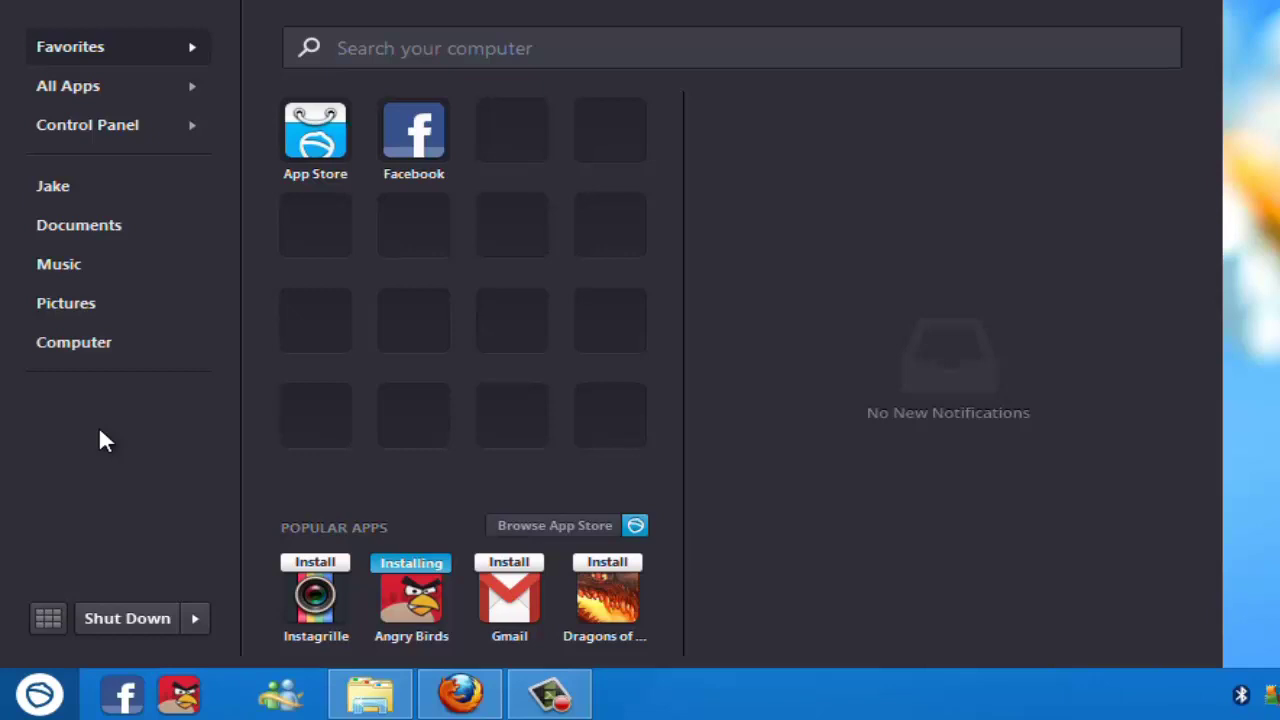
# Unpin the Facebook app from the taskbar.
pyautogui.rightClick(122, 700)
pyautogui.click(130, 708)
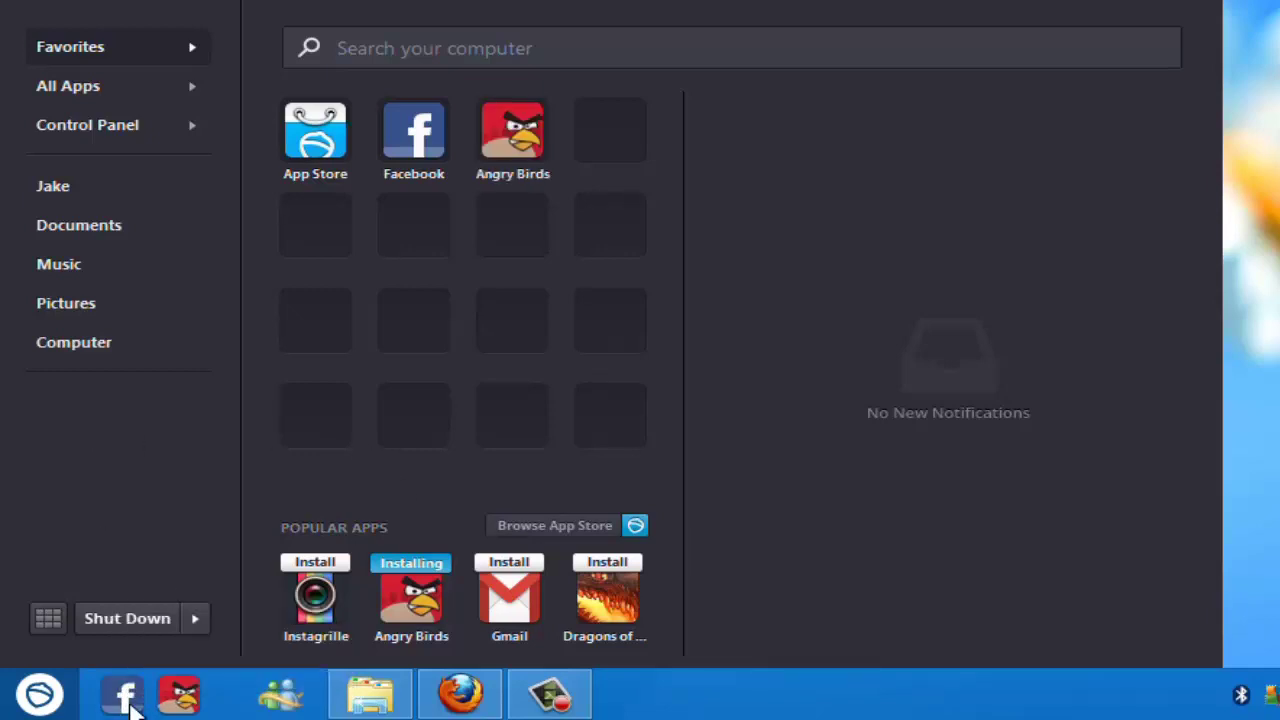
pyautogui.rightClick(132, 694)
pyautogui.click(136, 695)
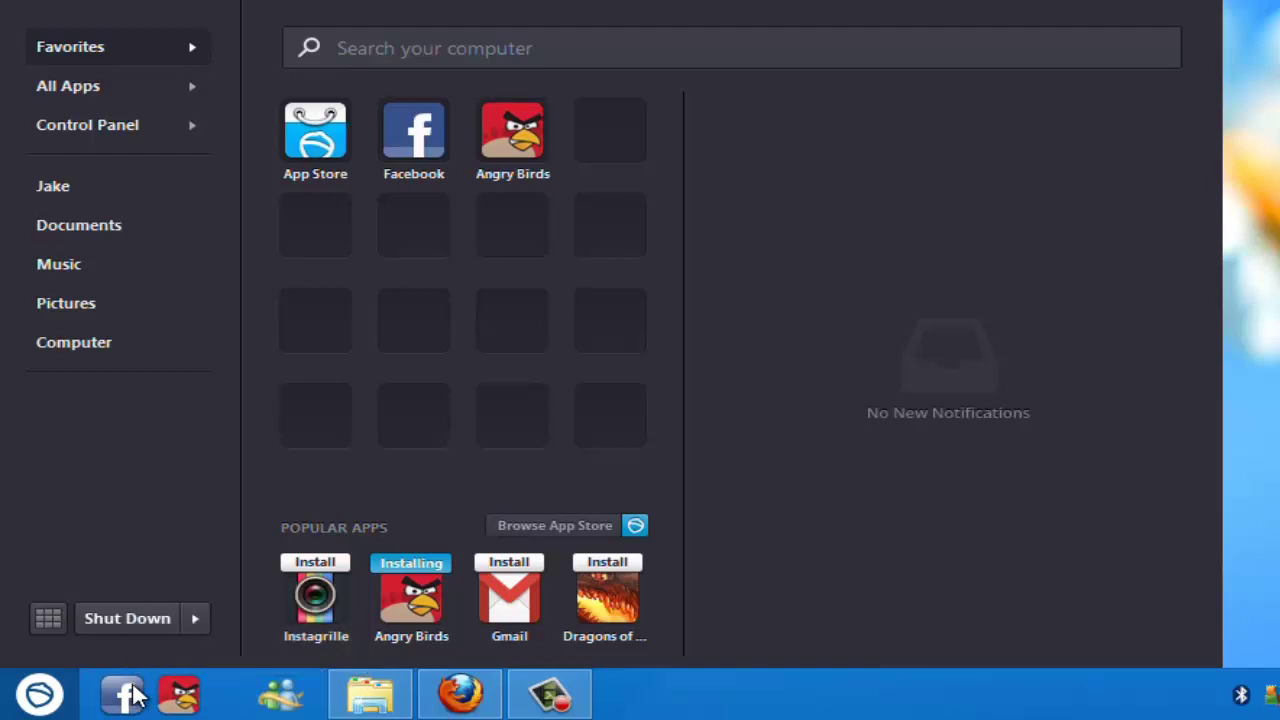
pyautogui.rightClick(130, 693)
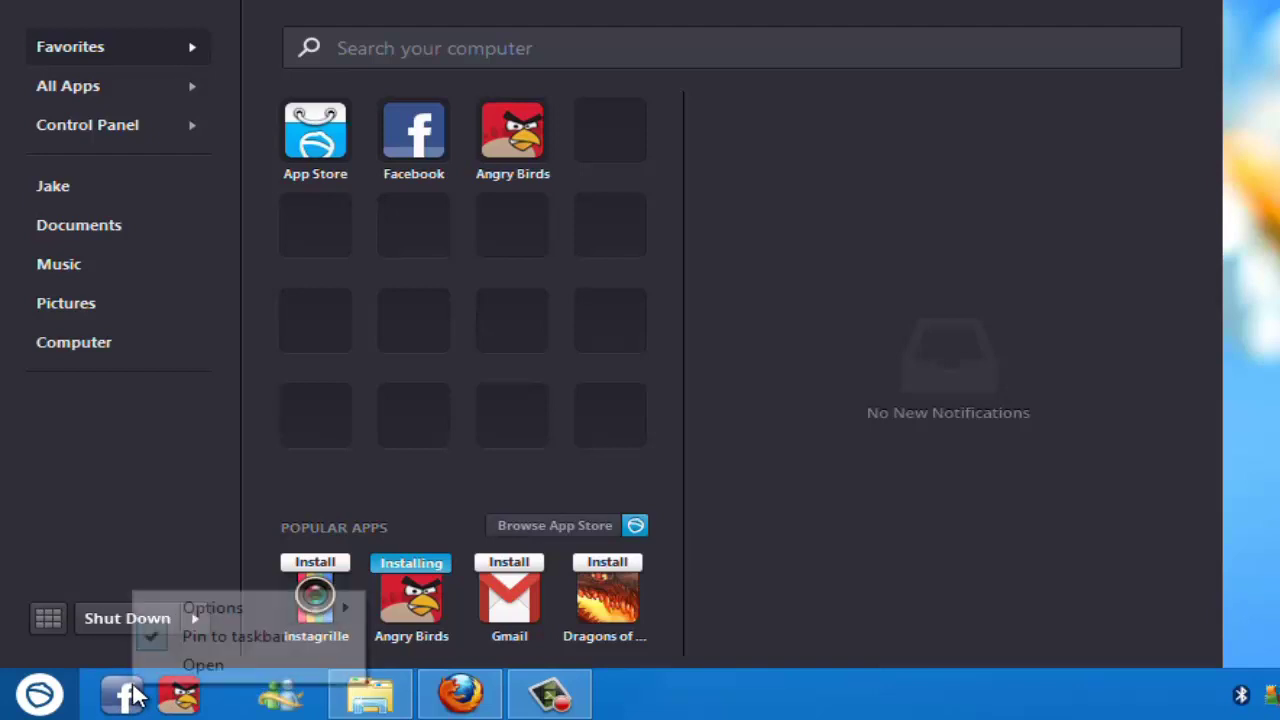
pyautogui.click(193, 644)
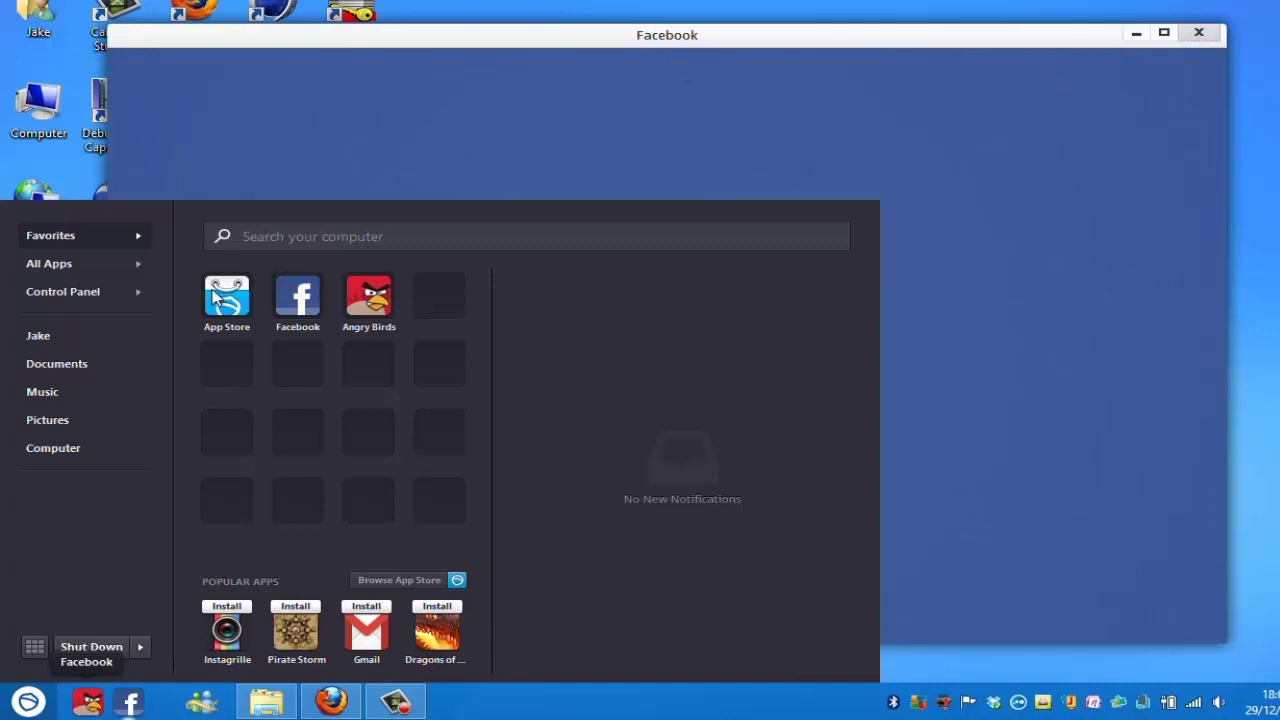
# Unpin the Angry Birds app from the taskbar.
pyautogui.click(100, 710)
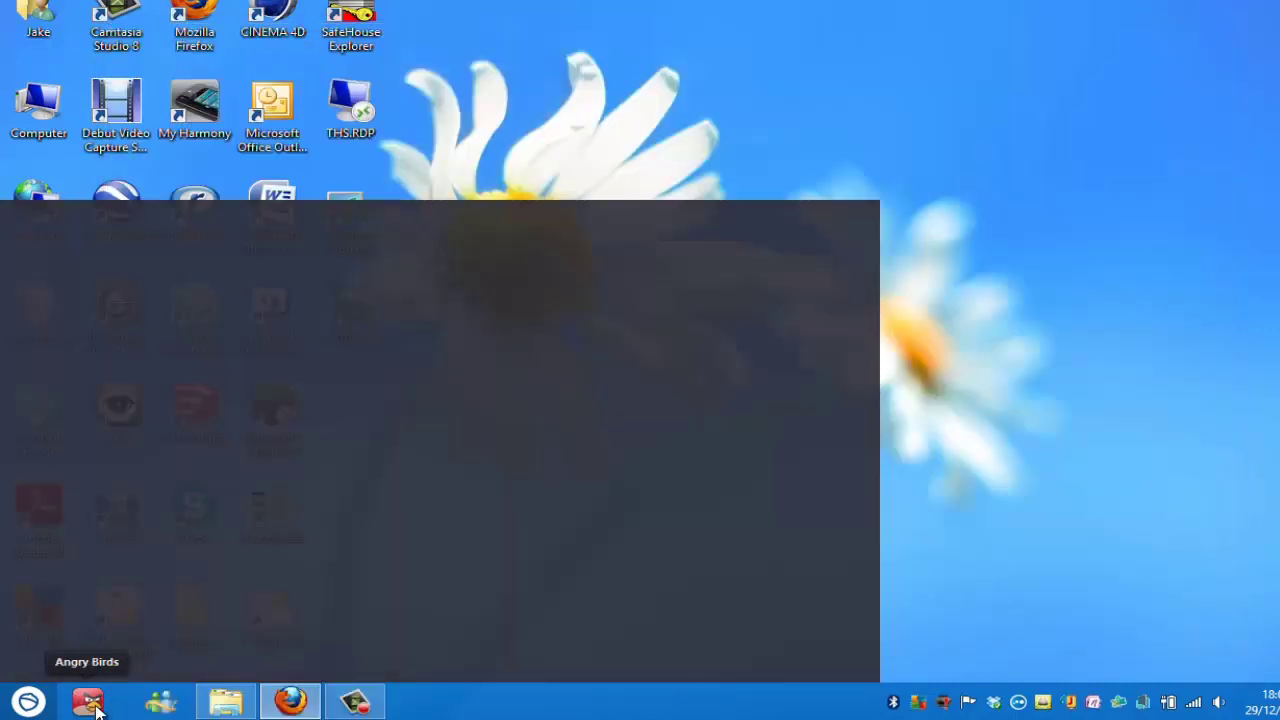
pyautogui.rightClick(97, 708)
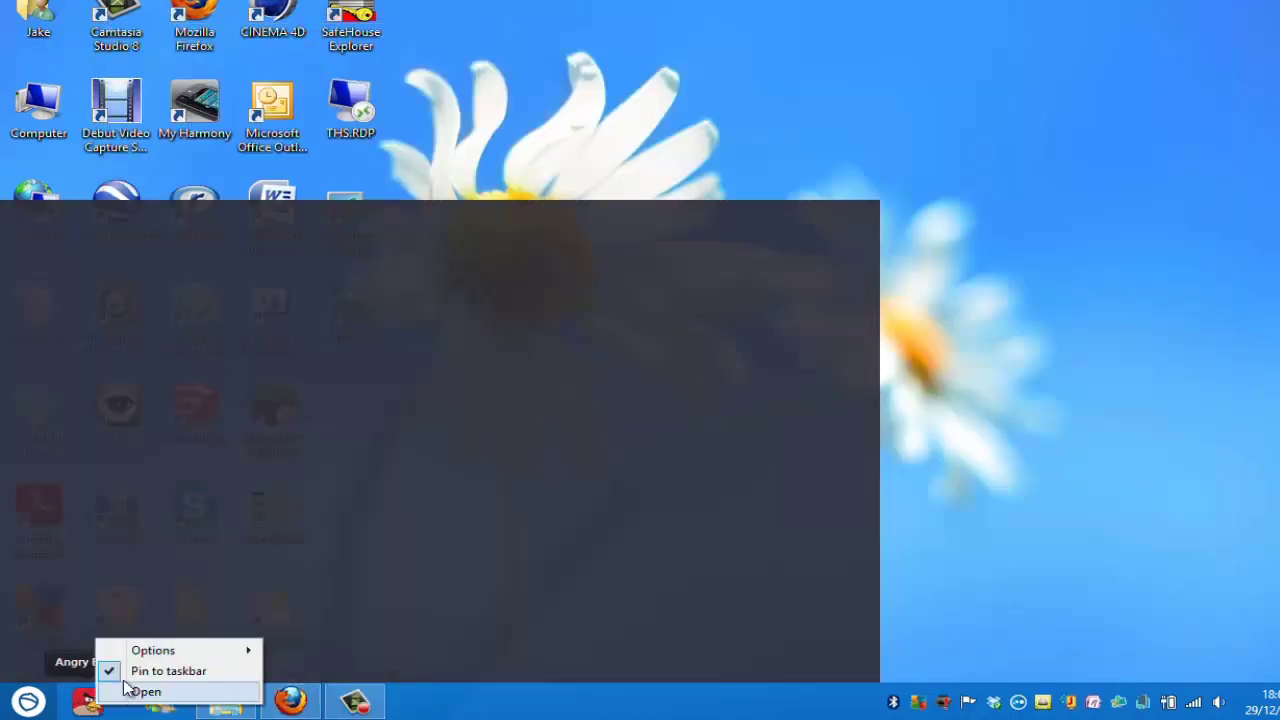
pyautogui.click(132, 688)
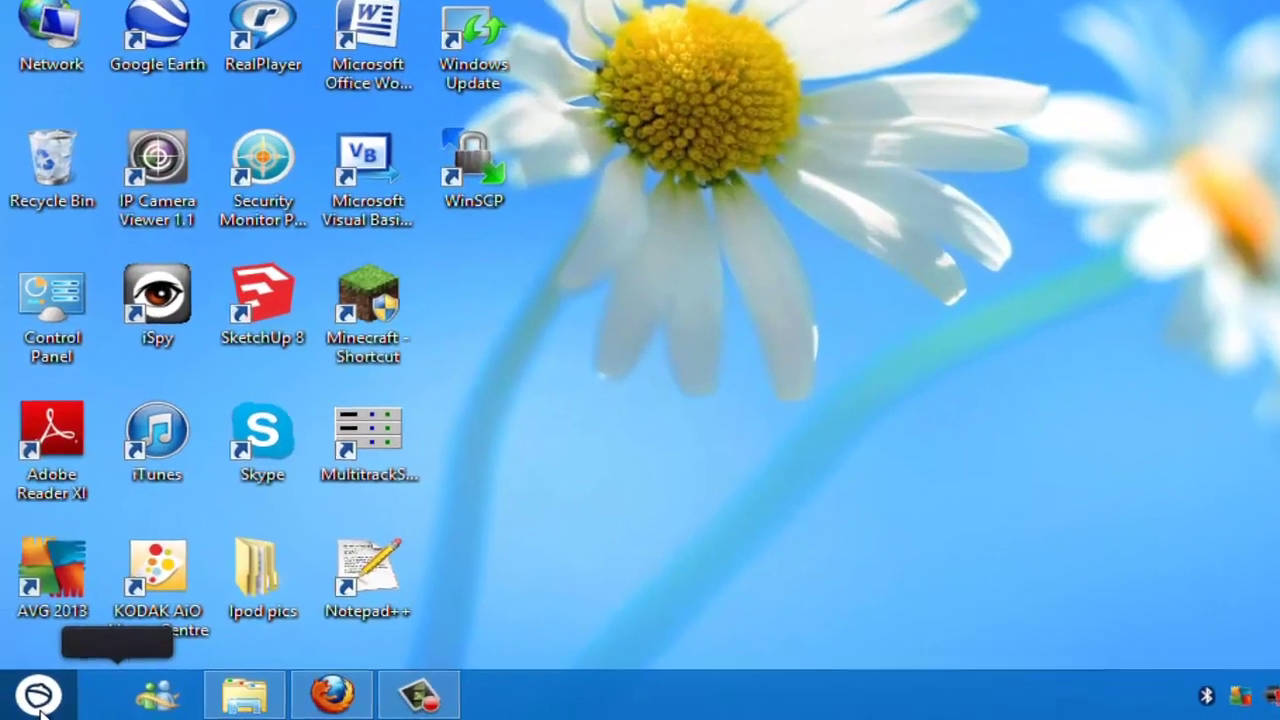
# Go to the Windows 8 Start Screen through the Pokki menu and return to the desktop.
pyautogui.click(28, 702)
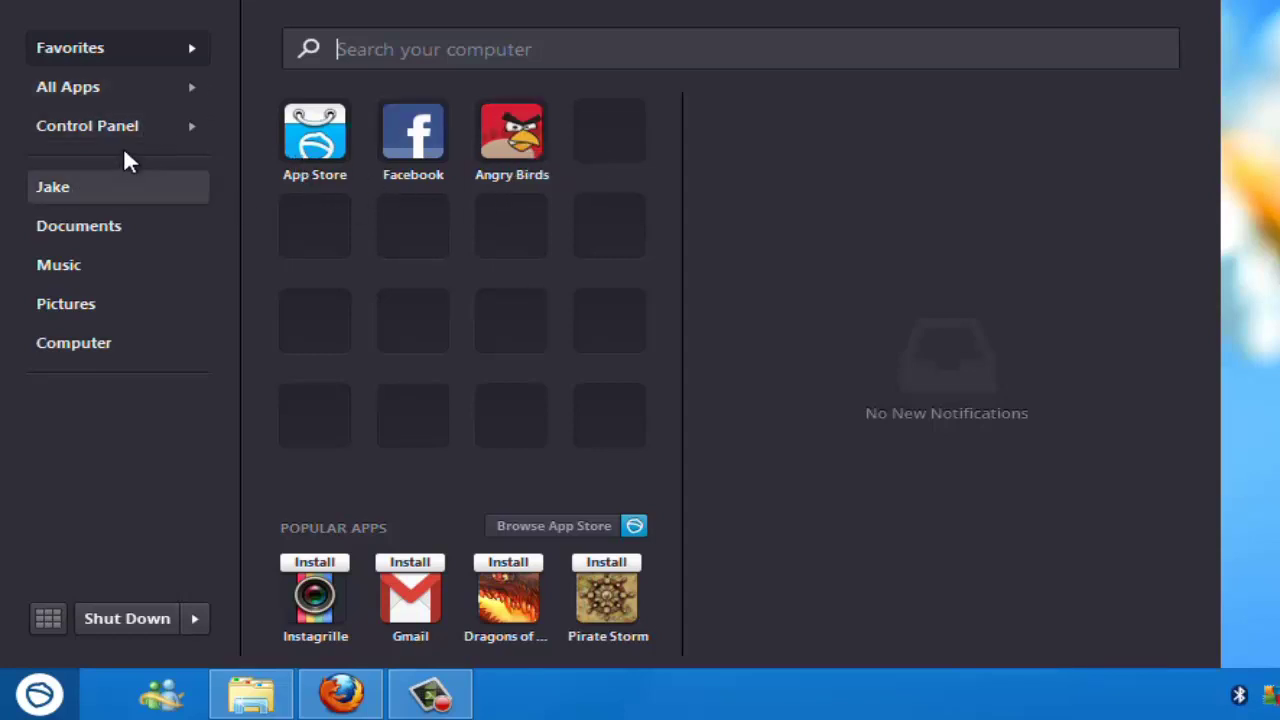
pyautogui.click(49, 619)
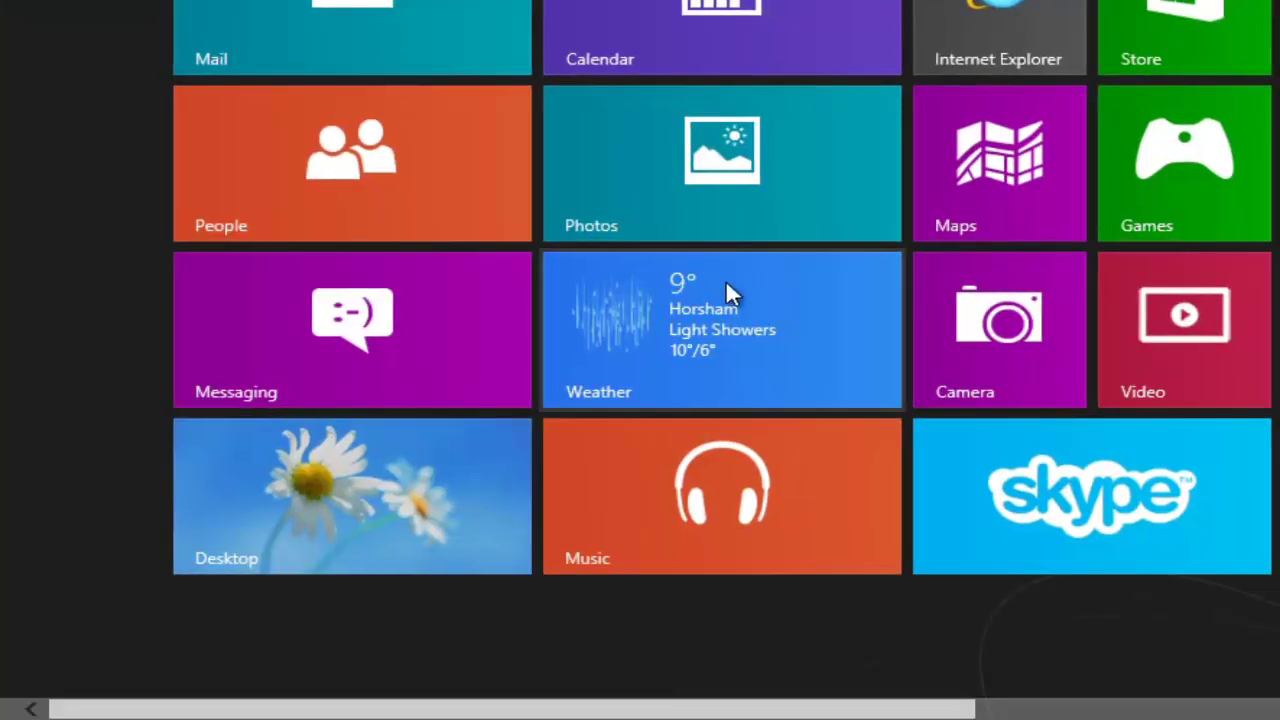
pyautogui.click(285, 490)
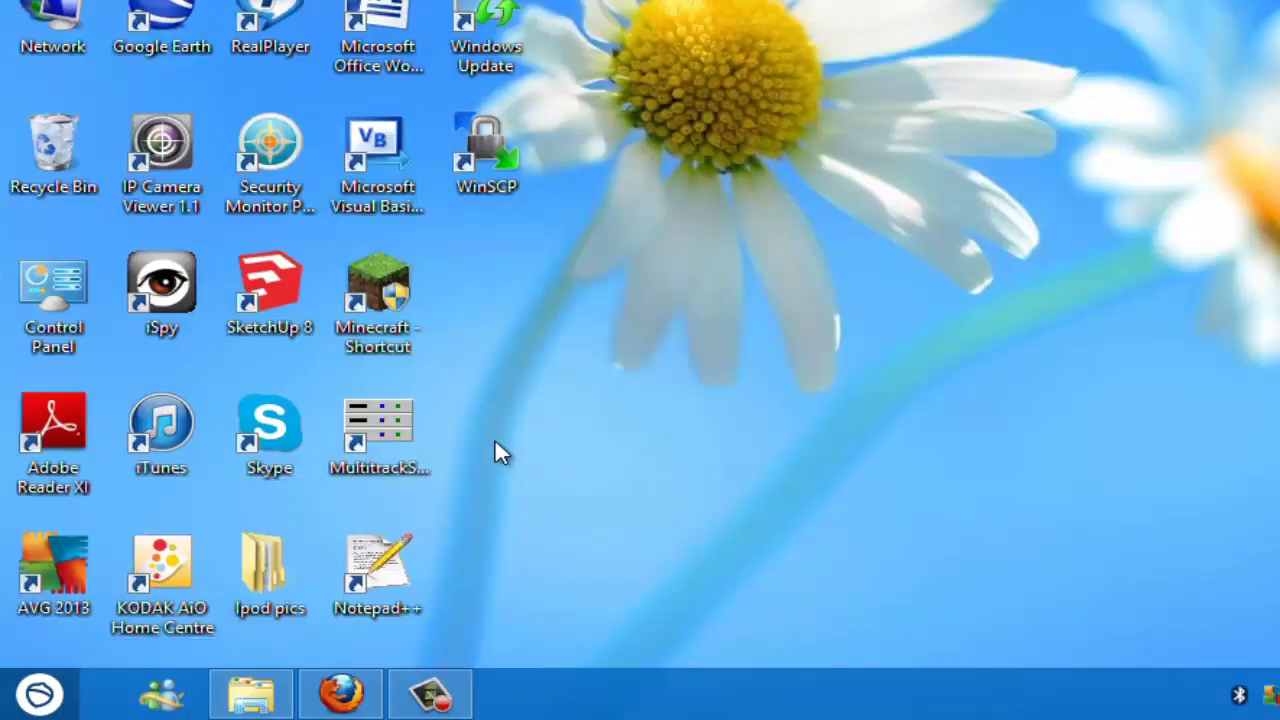
# Show the additional shutdown options in the Pokki menu and dismiss them without choosing one.
pyautogui.press('super')
pyautogui.click(200, 628)
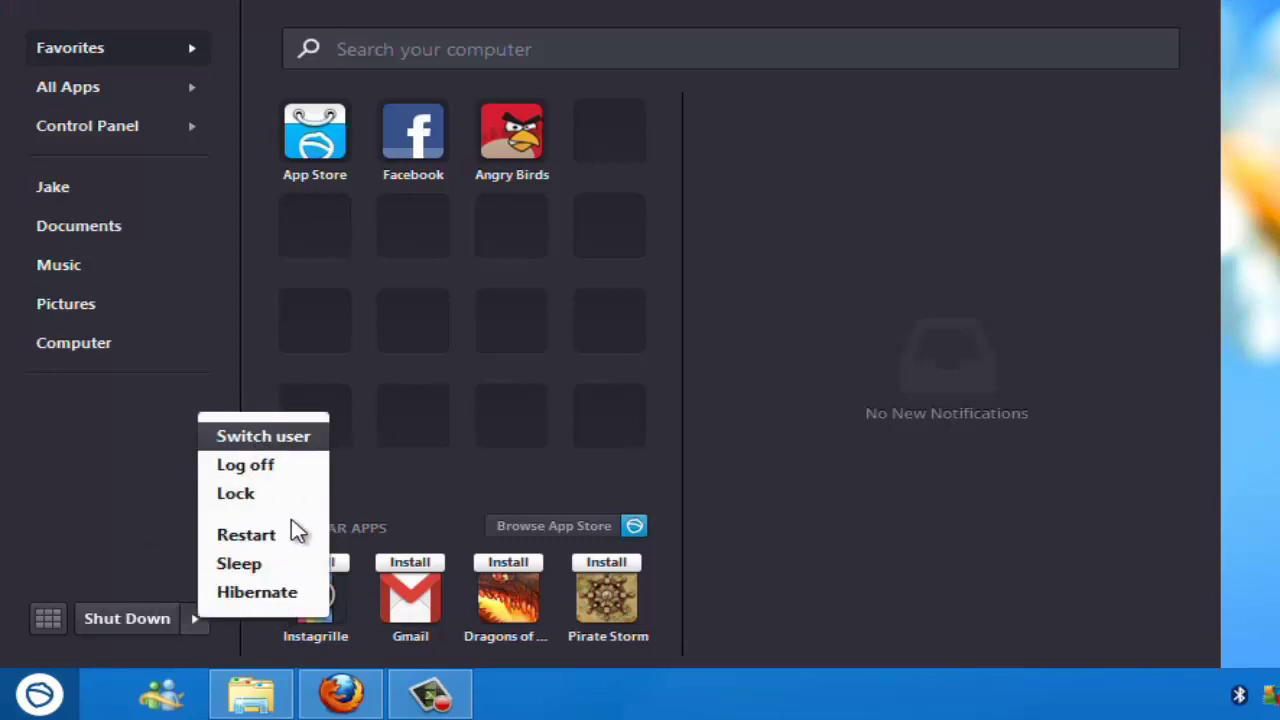
pyautogui.click(123, 549)
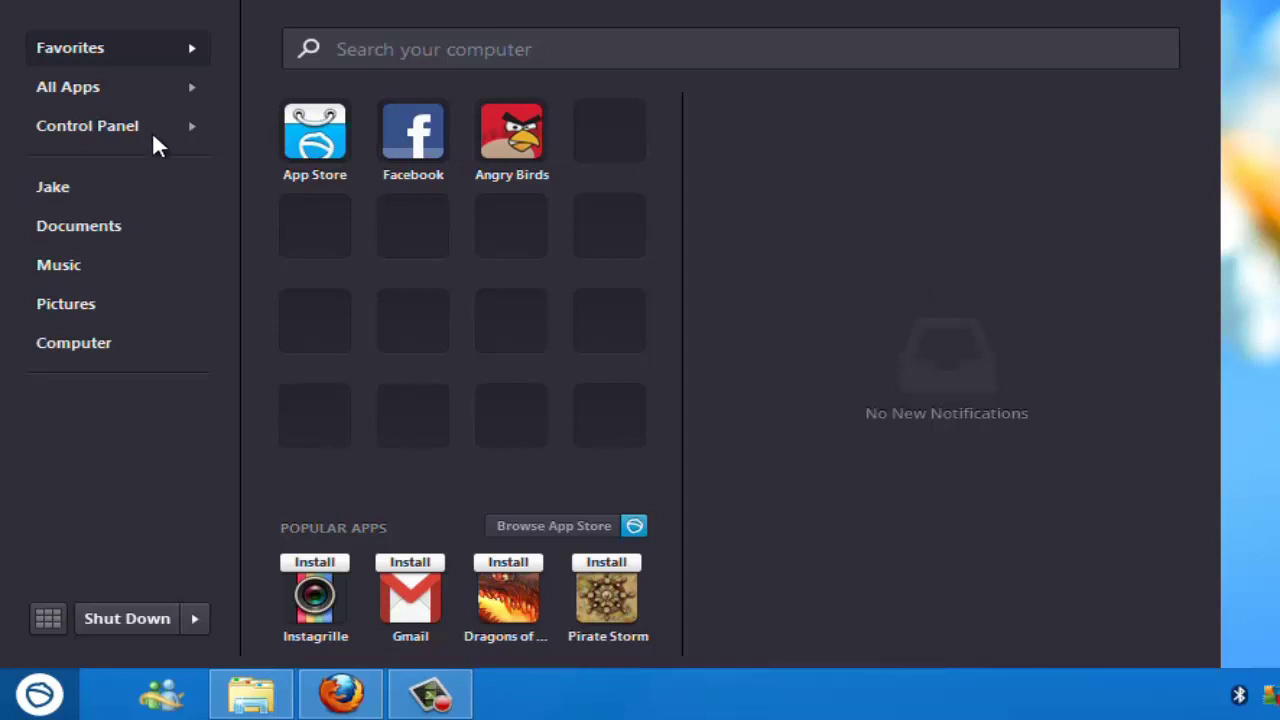
# Browse the list of all installed apps in the Pokki menu.
pyautogui.click(196, 84)
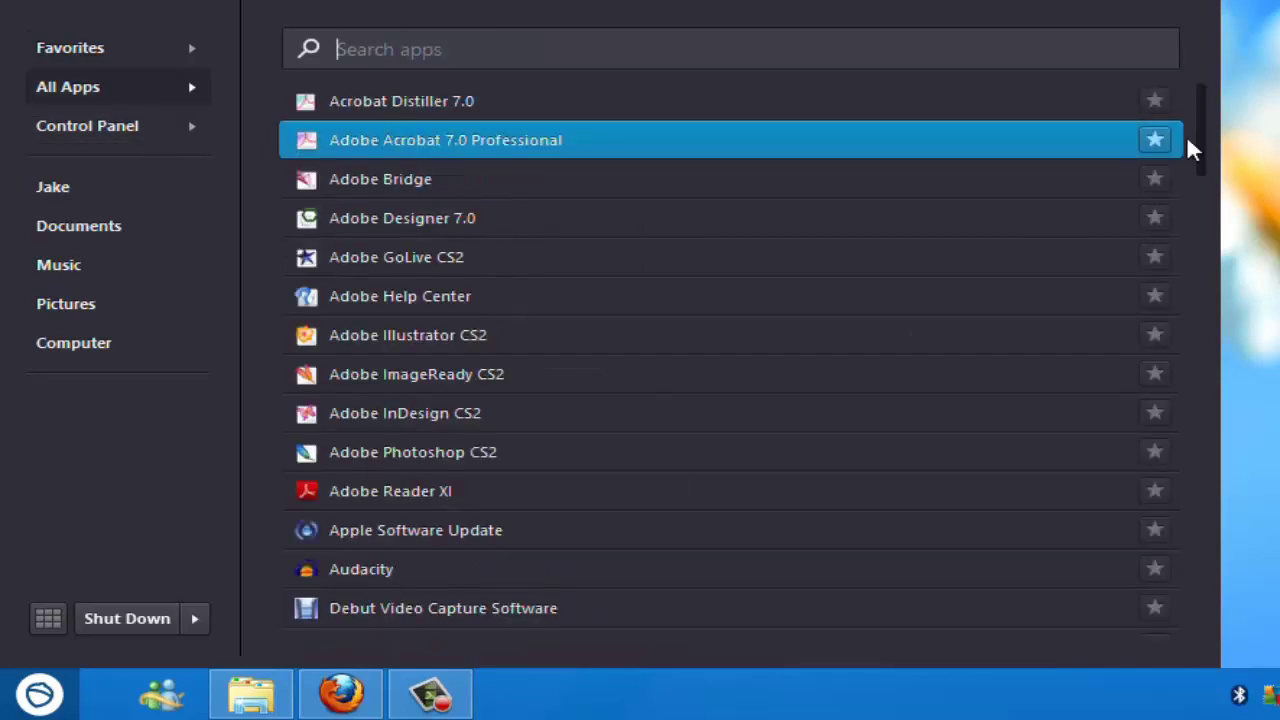
pyautogui.moveTo(1205, 139); pyautogui.dragTo(1234, 300)
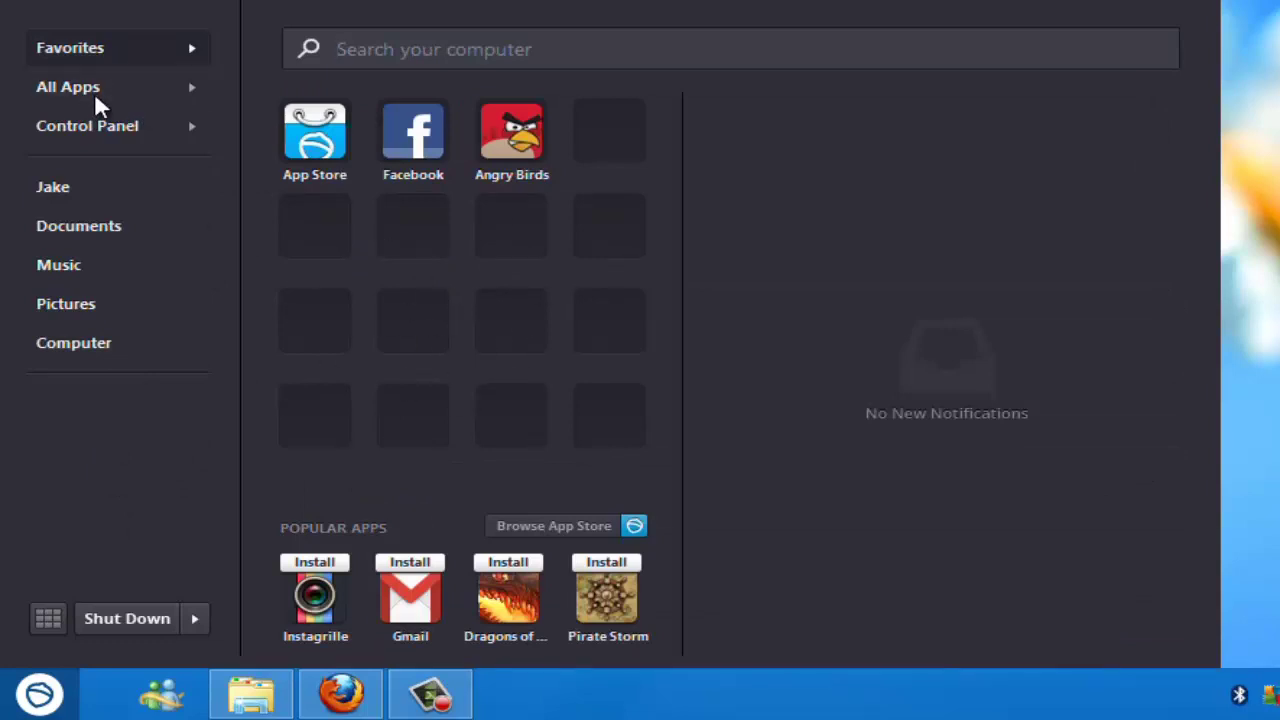
pyautogui.click(185, 92)
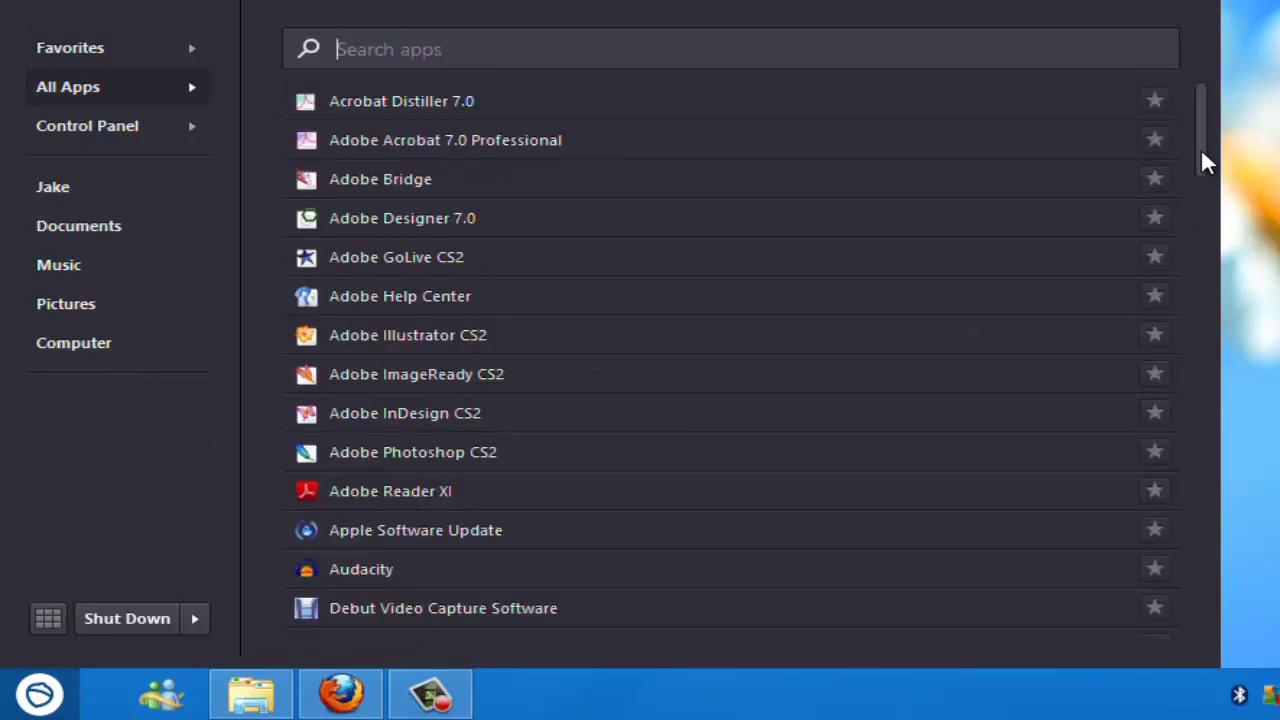
pyautogui.moveTo(1201, 150); pyautogui.dragTo(1194, 109)
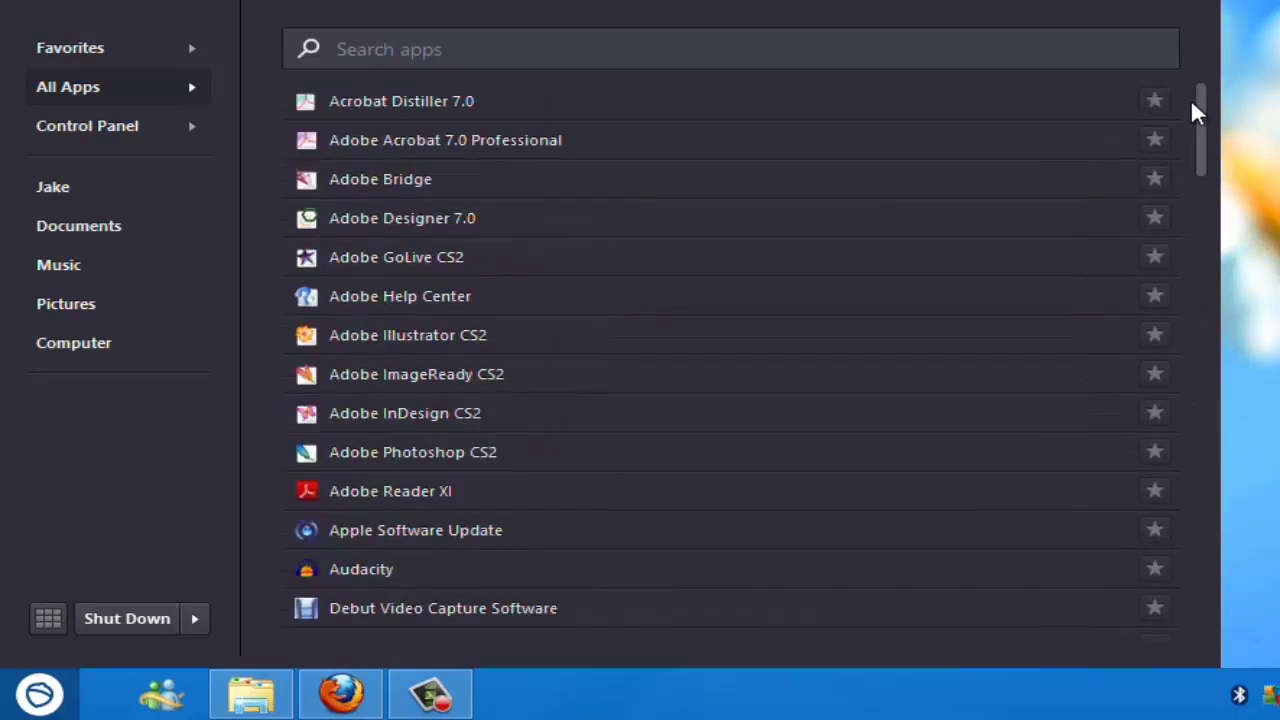
# Browse the Control Panel items in the Pokki menu and bring up the full Control Panel window.
pyautogui.click(105, 135)
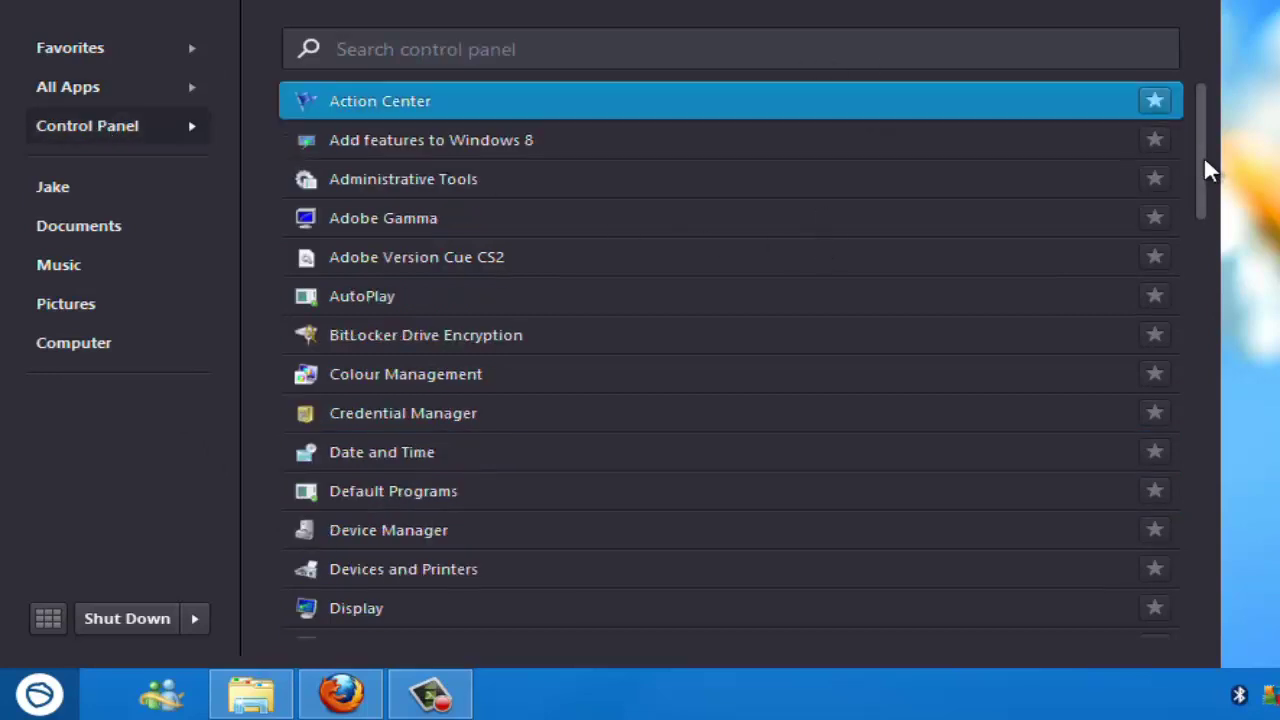
pyautogui.scroll(-4, 1213, 199)
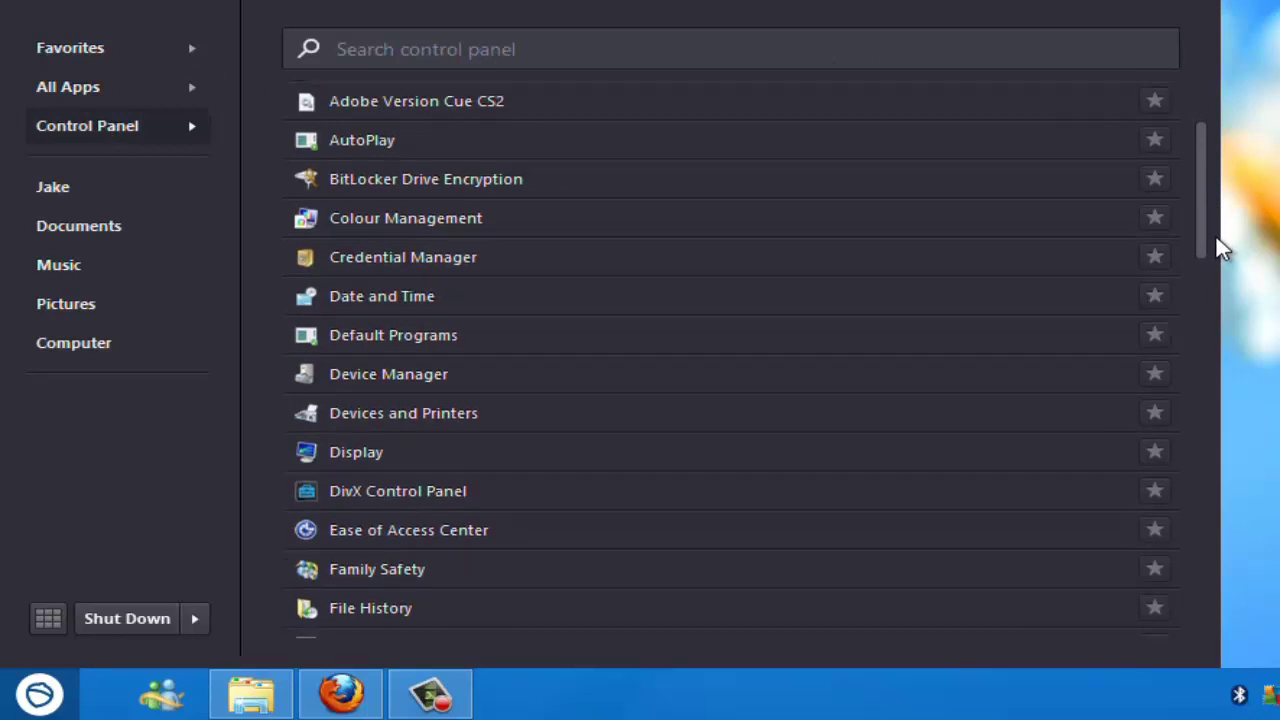
pyautogui.scroll(-1, 1230, 285)
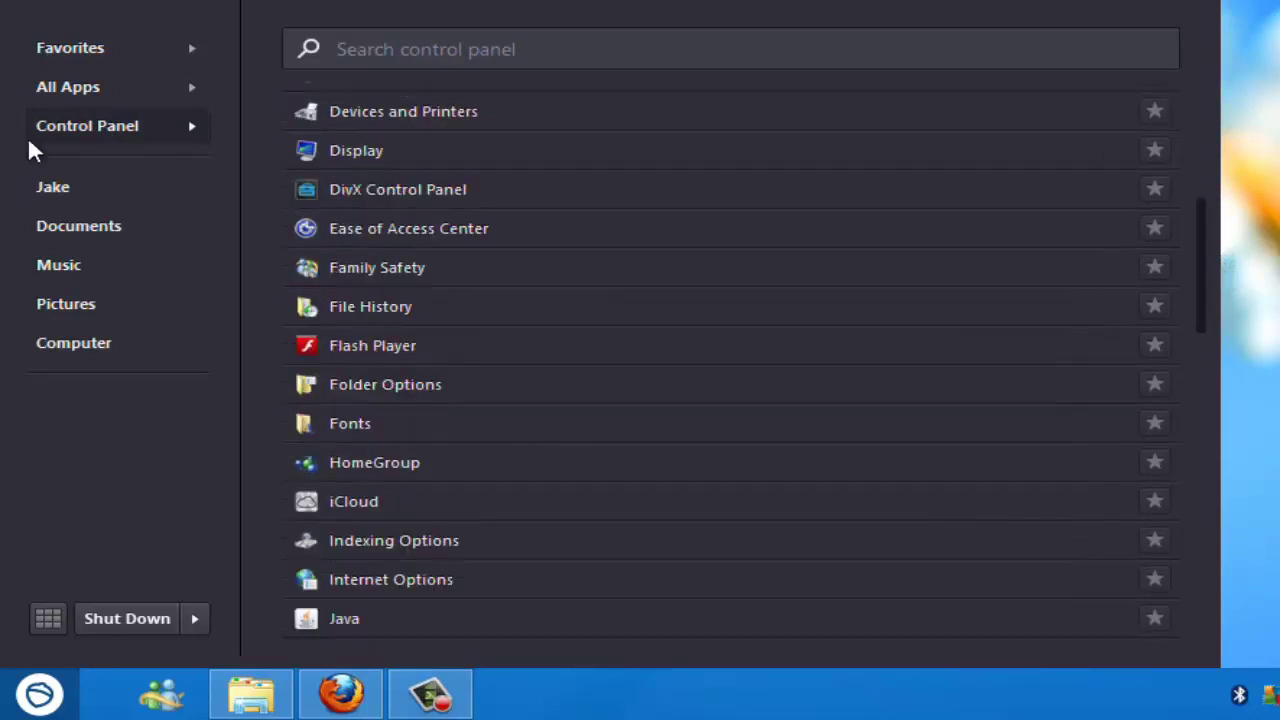
pyautogui.press('super')
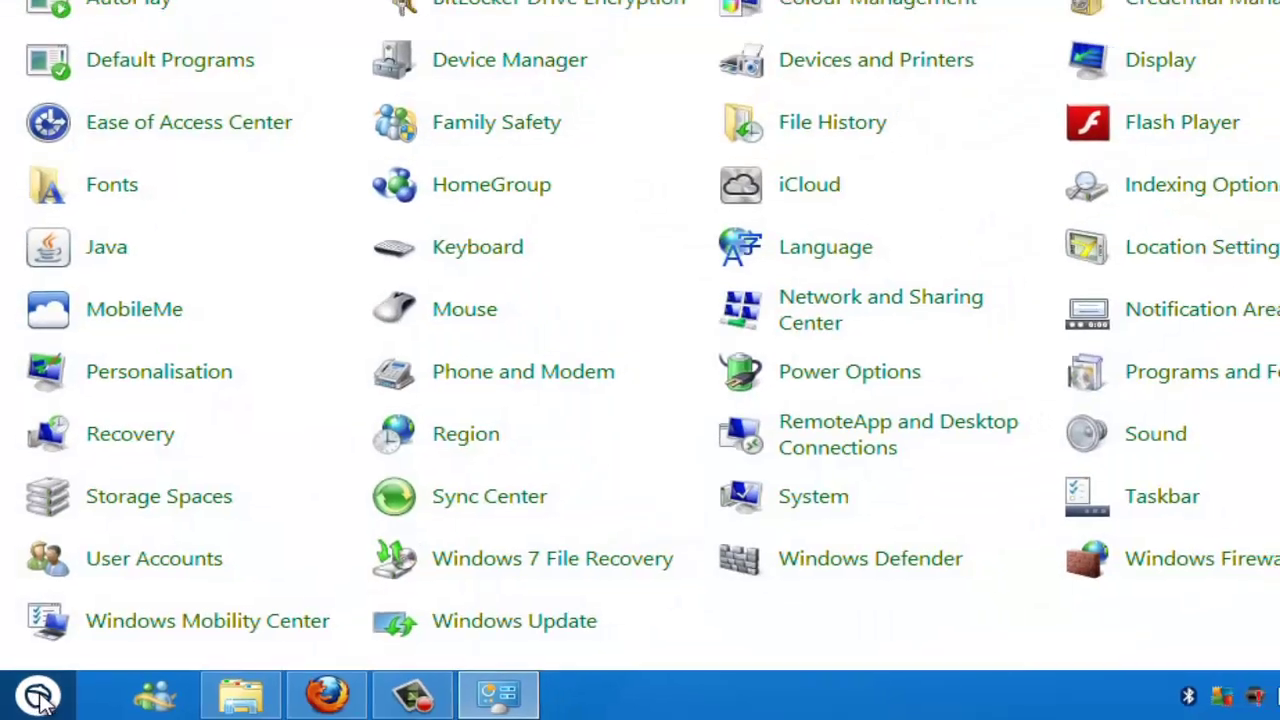
pyautogui.click(28, 702)
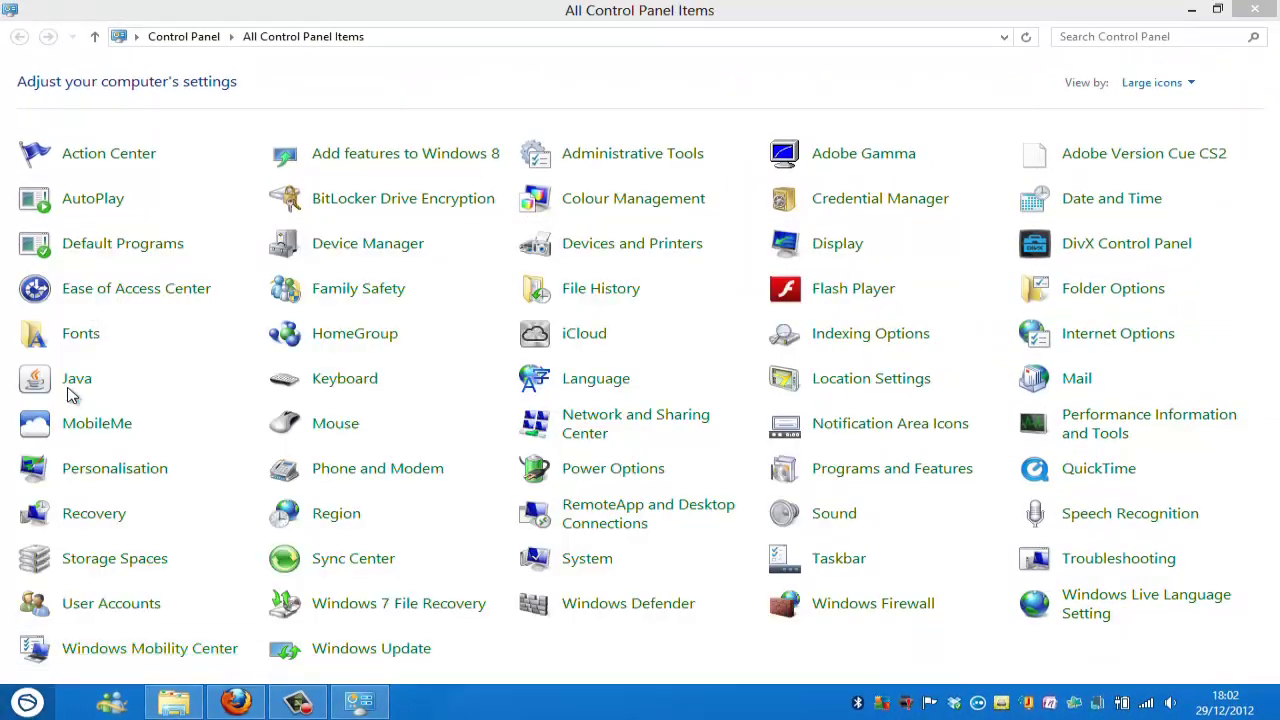
# Look through the Control Panel items in the Pokki menu and close the full Control Panel window and the menu.
pyautogui.click(28, 703)
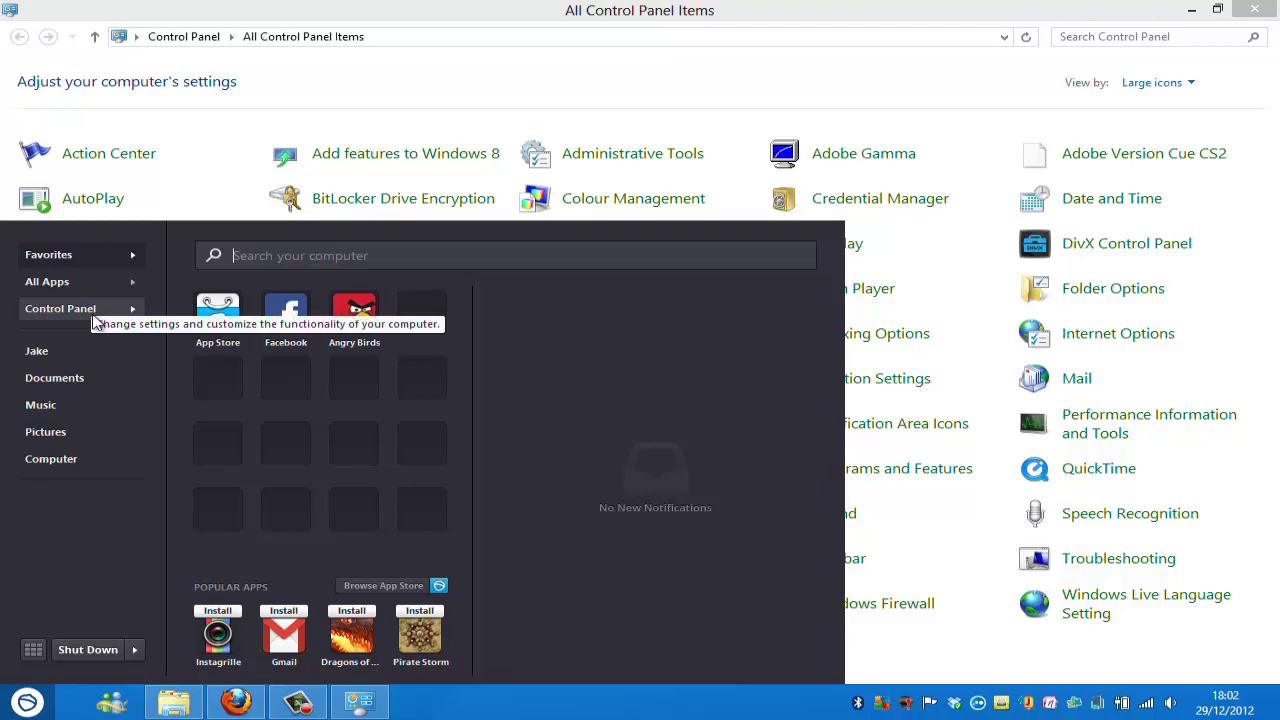
pyautogui.click(92, 314)
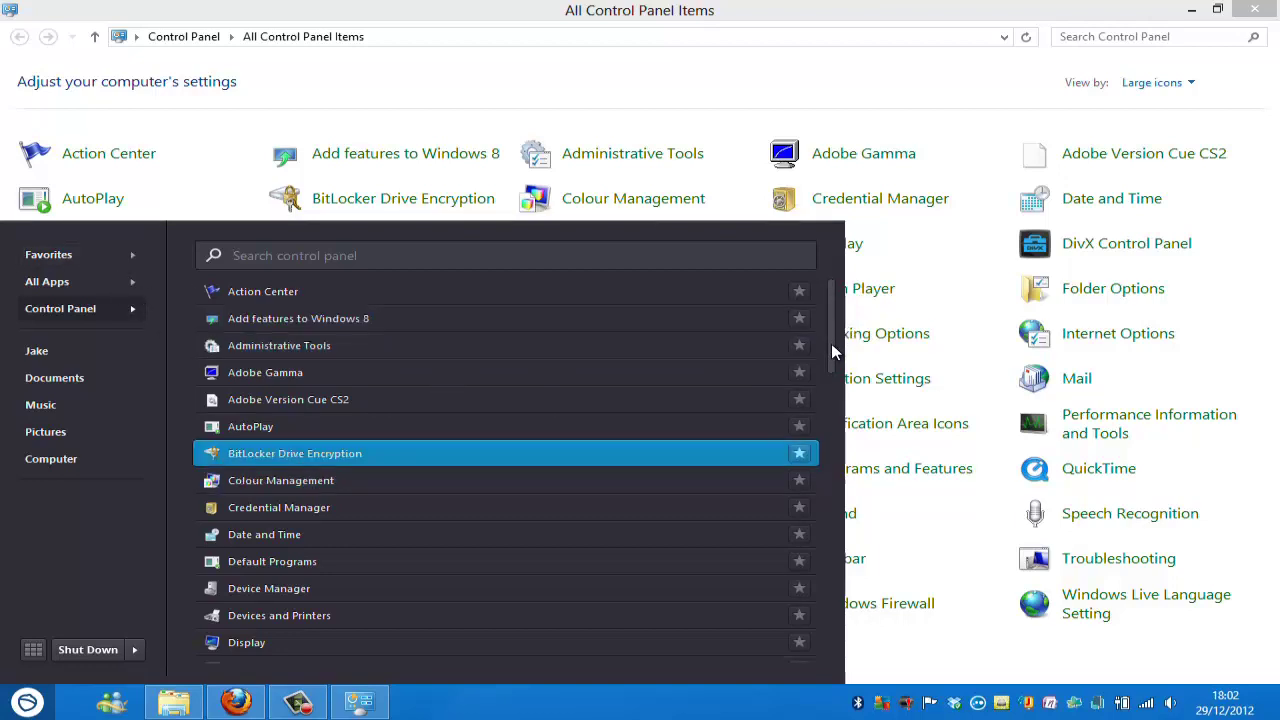
pyautogui.scroll(-2, 831, 355)
pyautogui.scroll(-4, 831, 440)
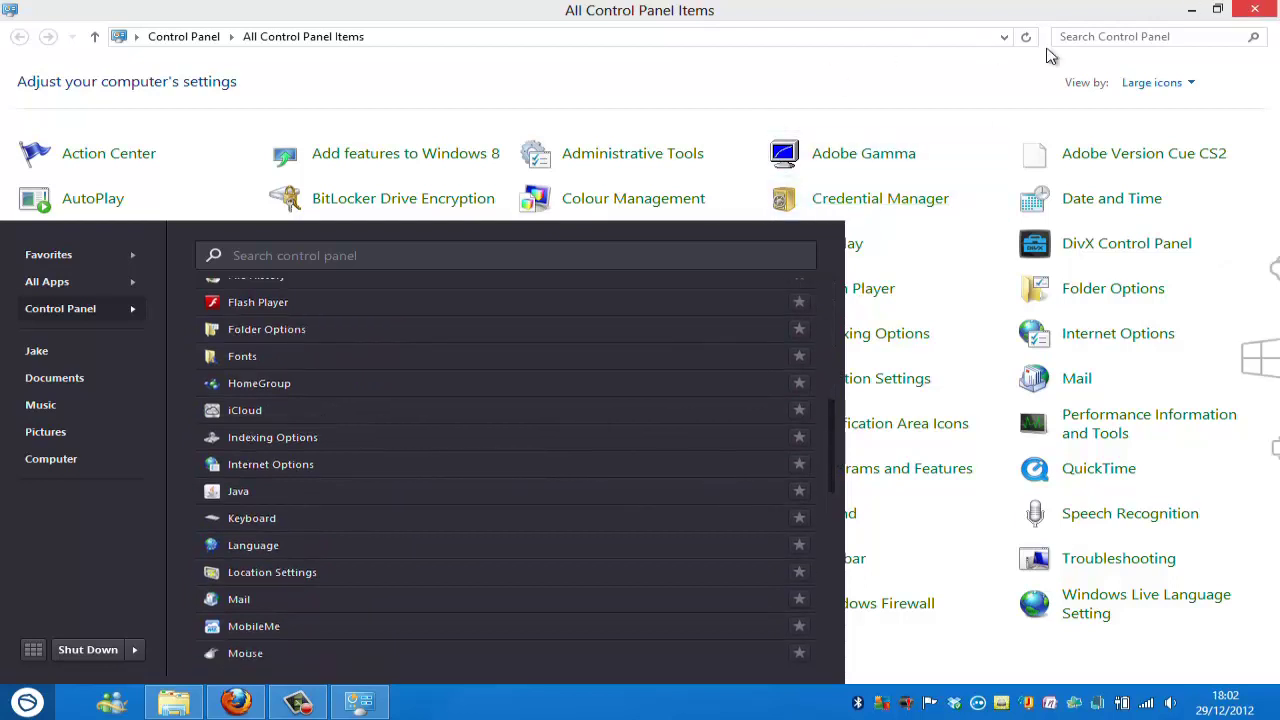
pyautogui.click(1256, 9)
pyautogui.press('Escape')
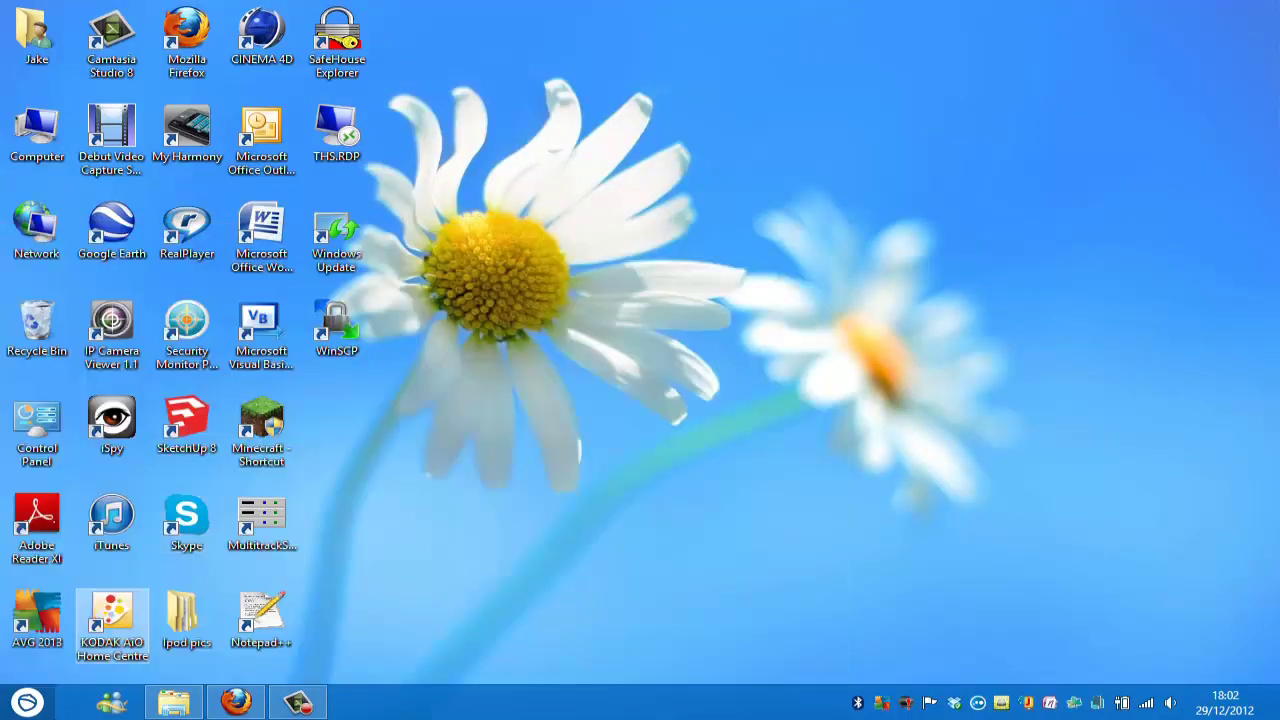
# Open the Pokki menu and search the computer for "WxDProductions".
pyautogui.press('super')
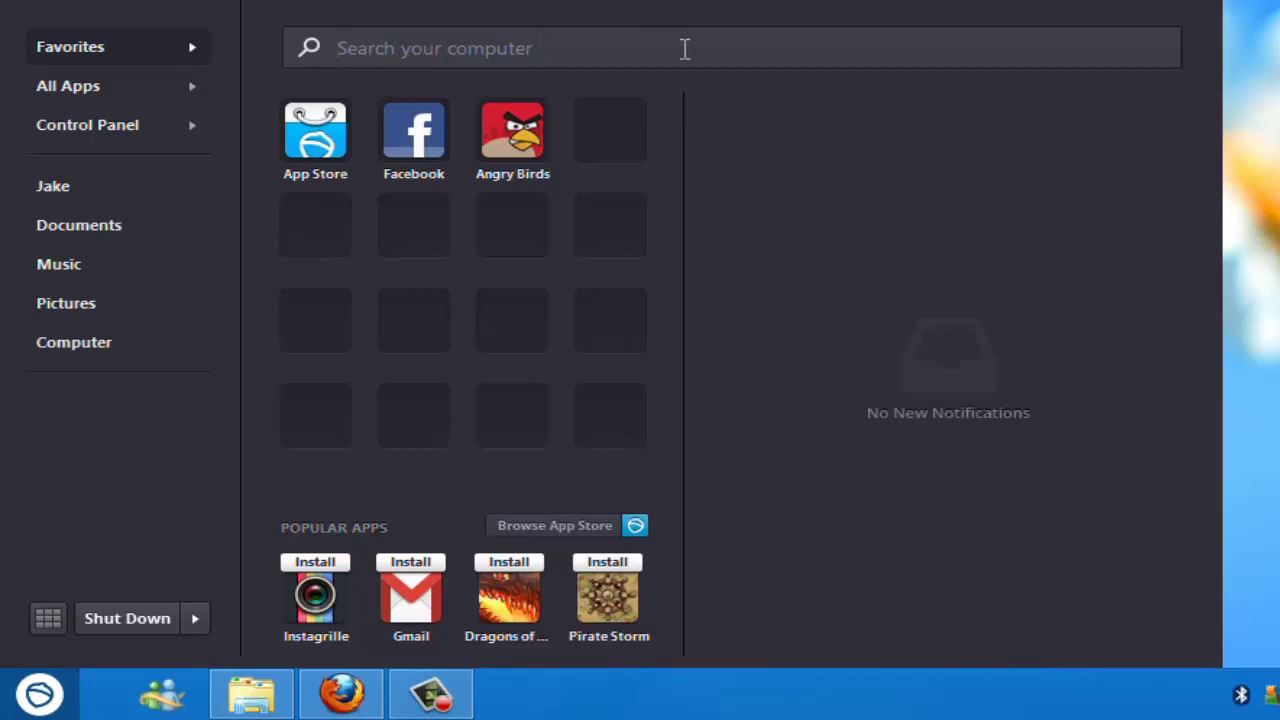
pyautogui.write('WxD')
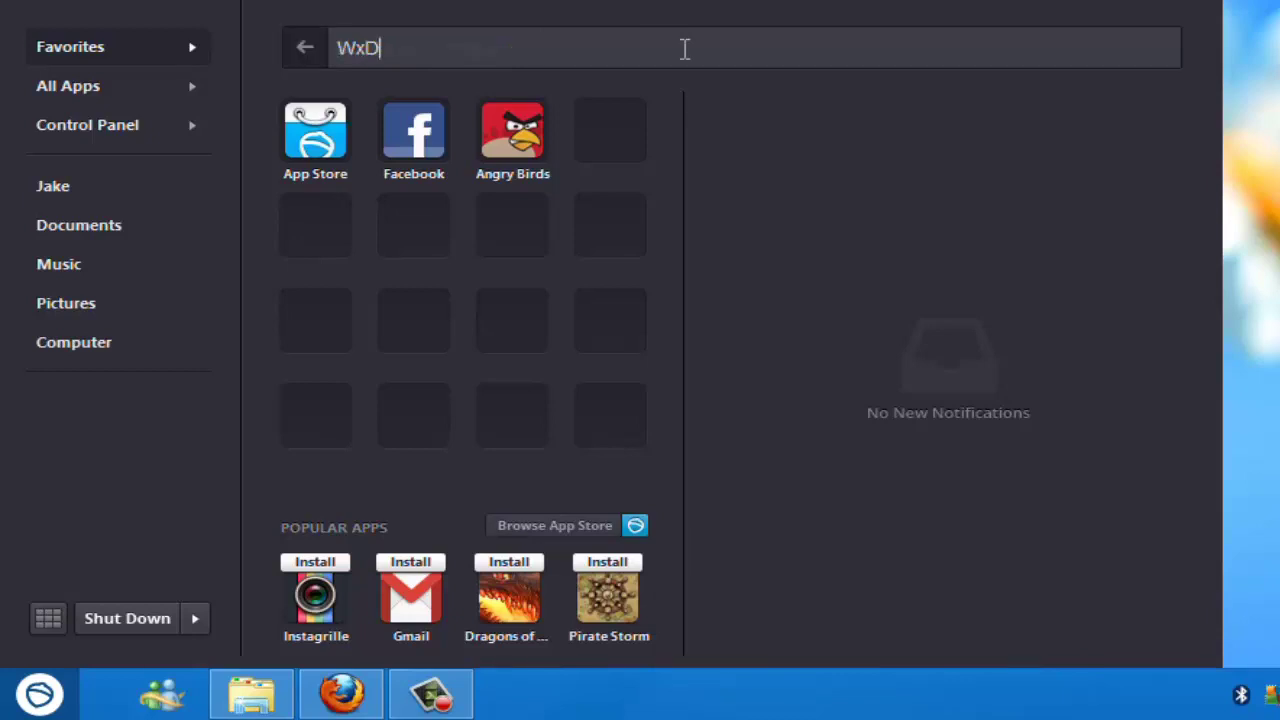
pyautogui.write('Production')
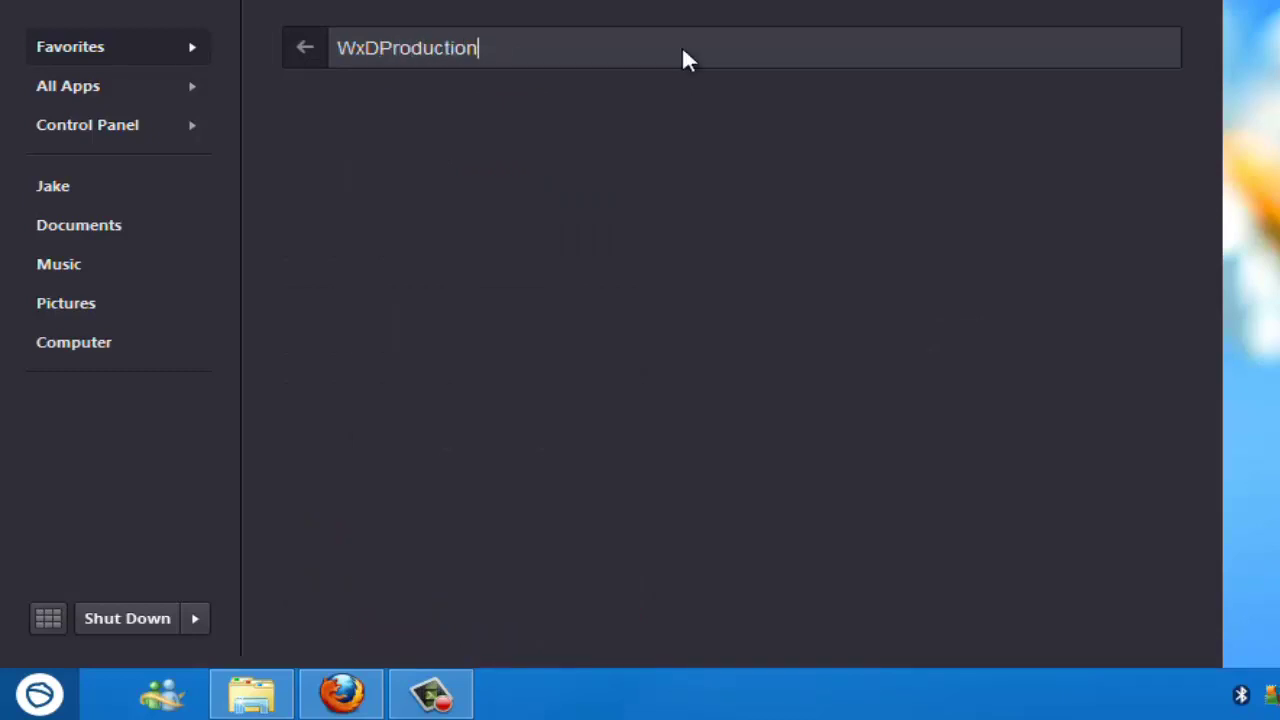
pyautogui.write('s')
# Clear the search term and search the Pokki menu for "Facebook" instead.
pyautogui.moveTo(505, 48); pyautogui.dragTo(310, 45)
pyautogui.press('BackSpace')
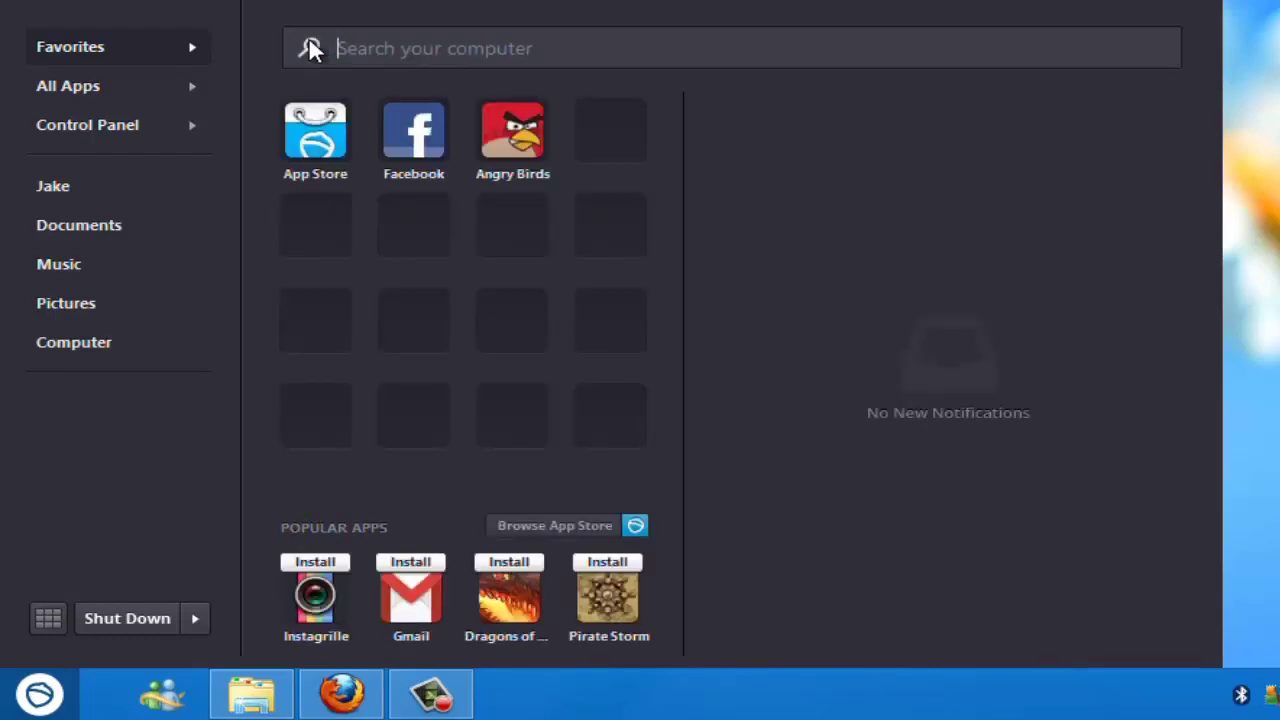
pyautogui.write('Faceboo')
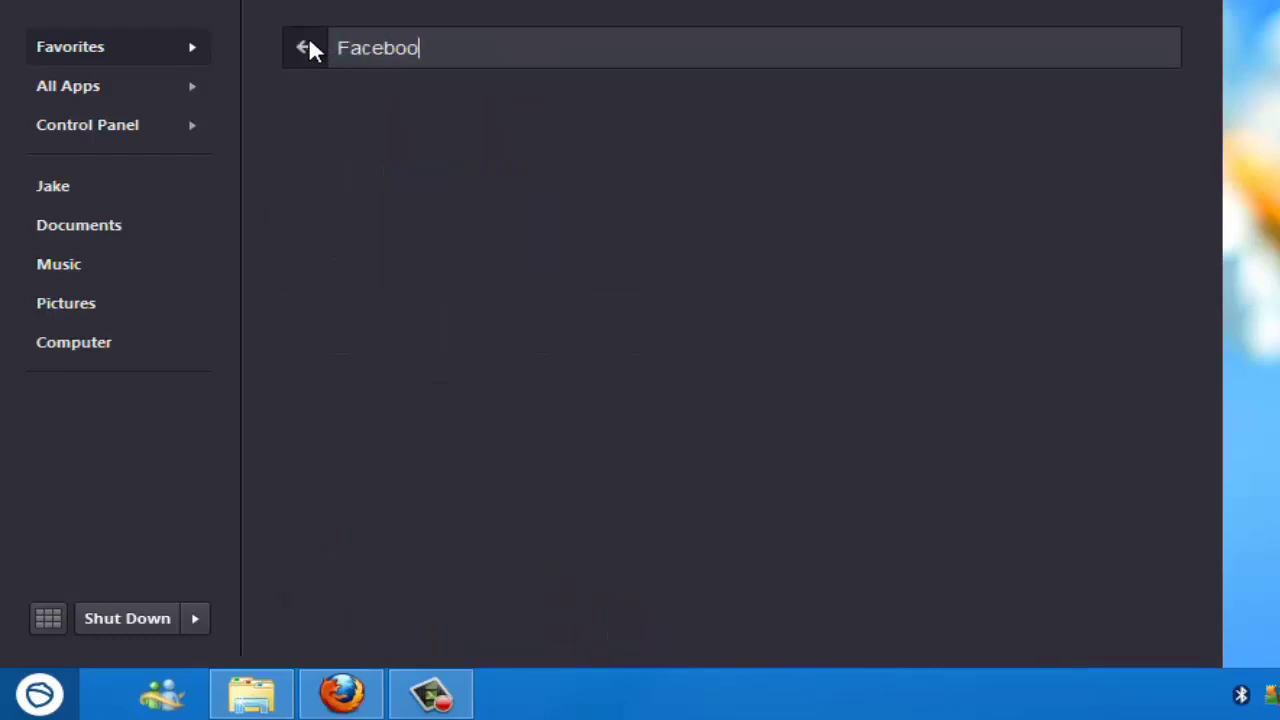
pyautogui.write('k')
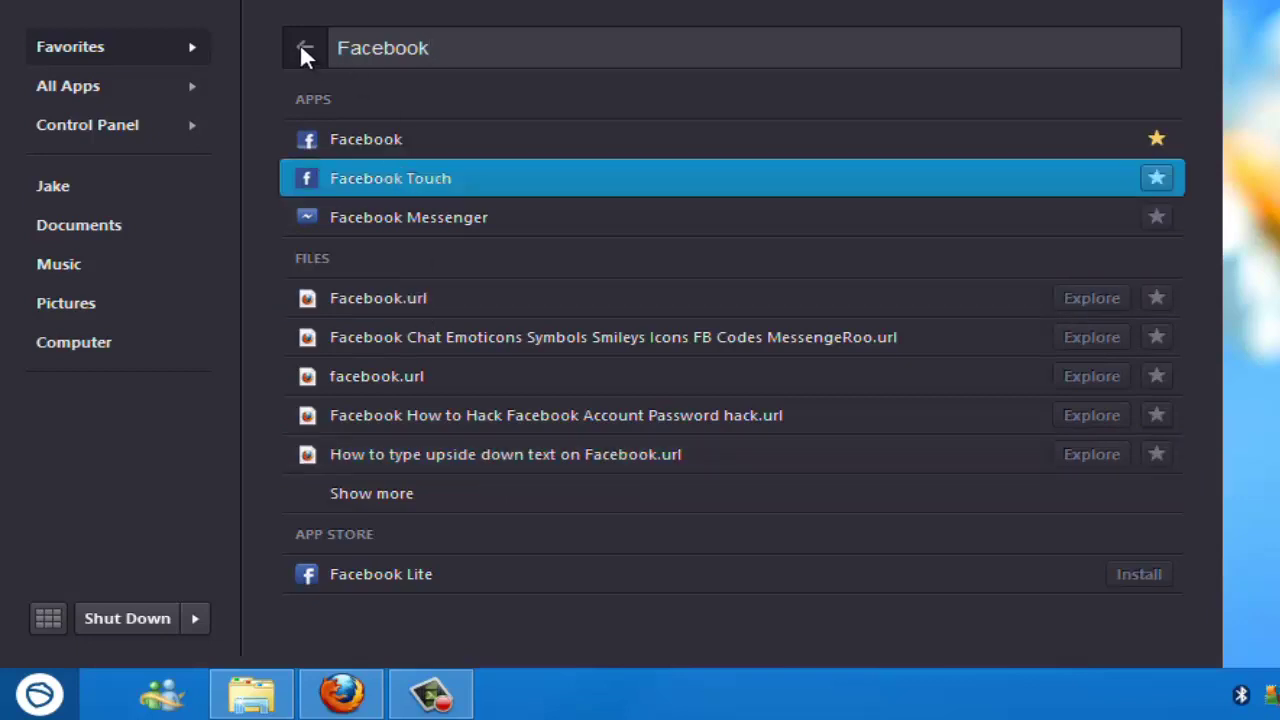
# Open the Pokki settings, review the banner, menu, desktop and Modern UI options, and dismiss the settings.
pyautogui.rightClick(52, 690)
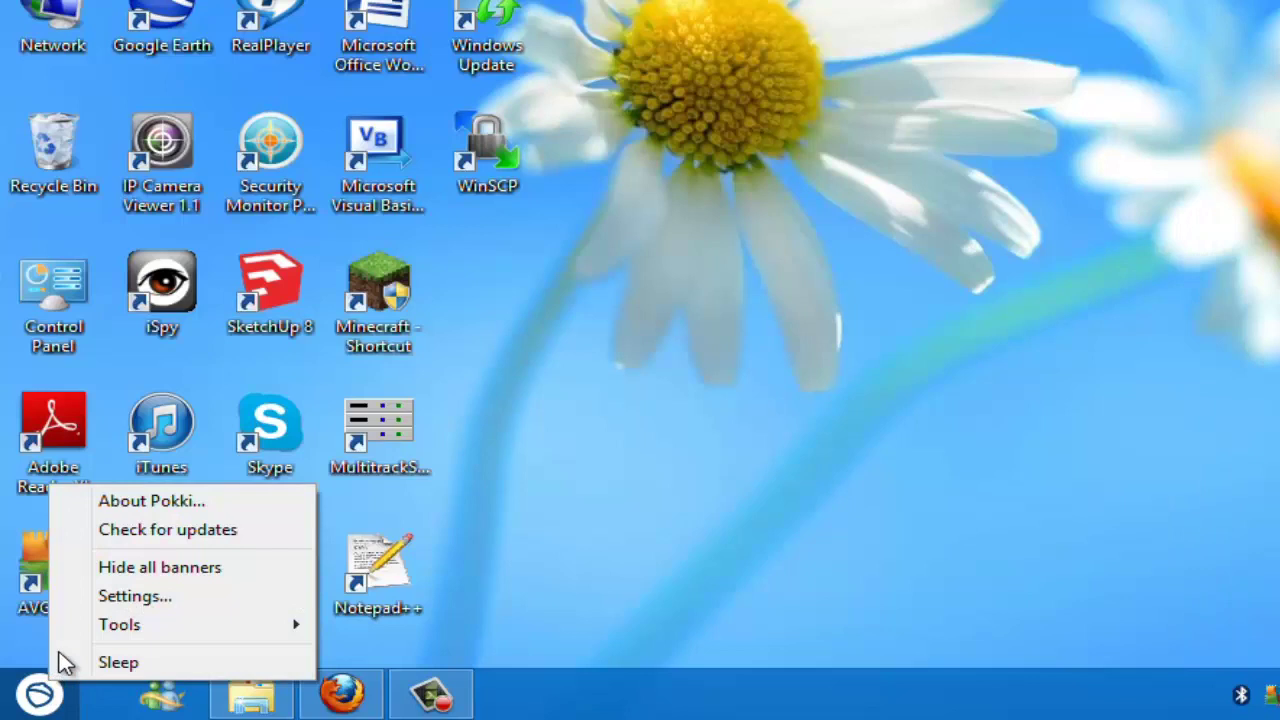
pyautogui.click(113, 603)
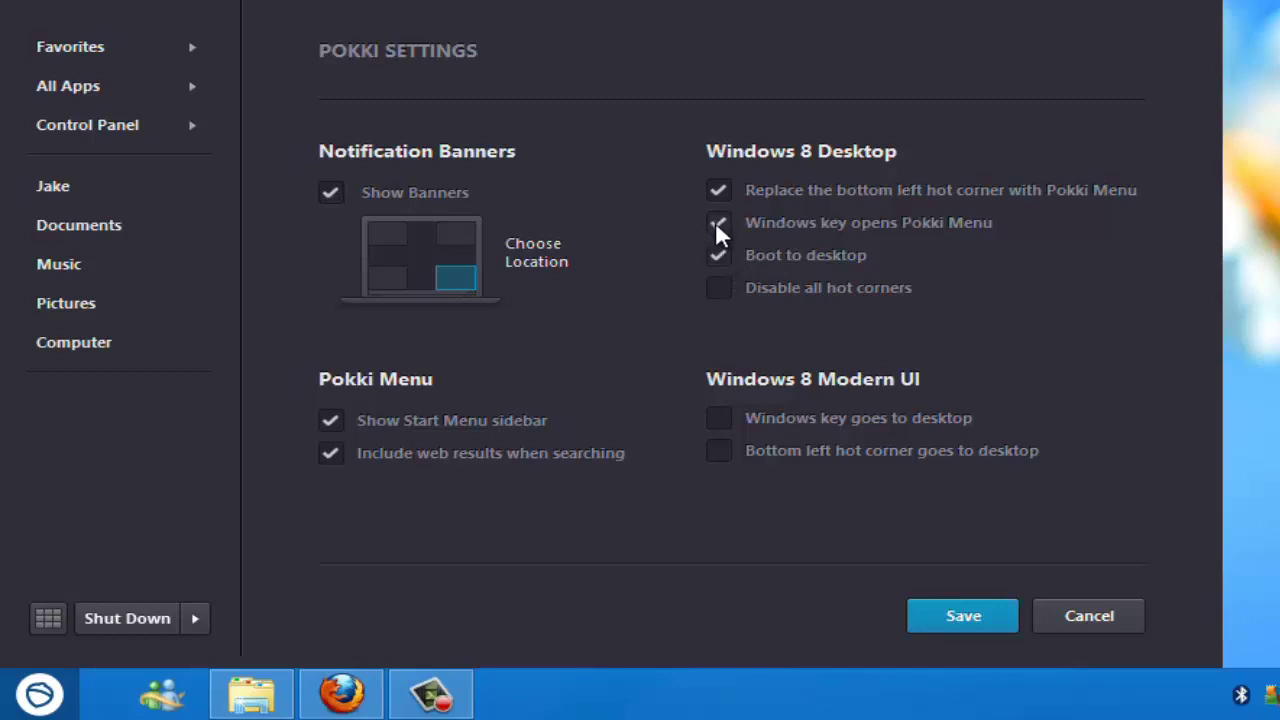
pyautogui.press('Escape')
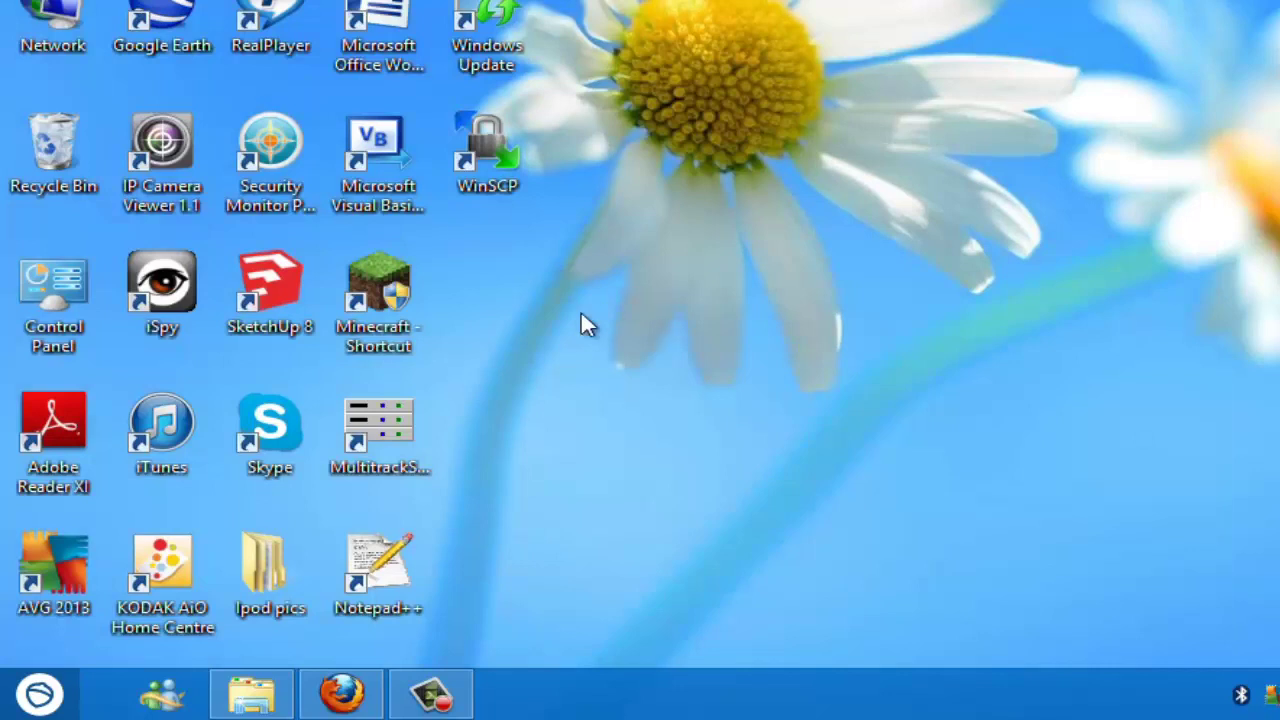
# Reopen the Pokki settings, disable "Windows key opens Pokki Menu", enable "Windows key goes to desktop", and go back to the favorites.
pyautogui.click(40, 694)
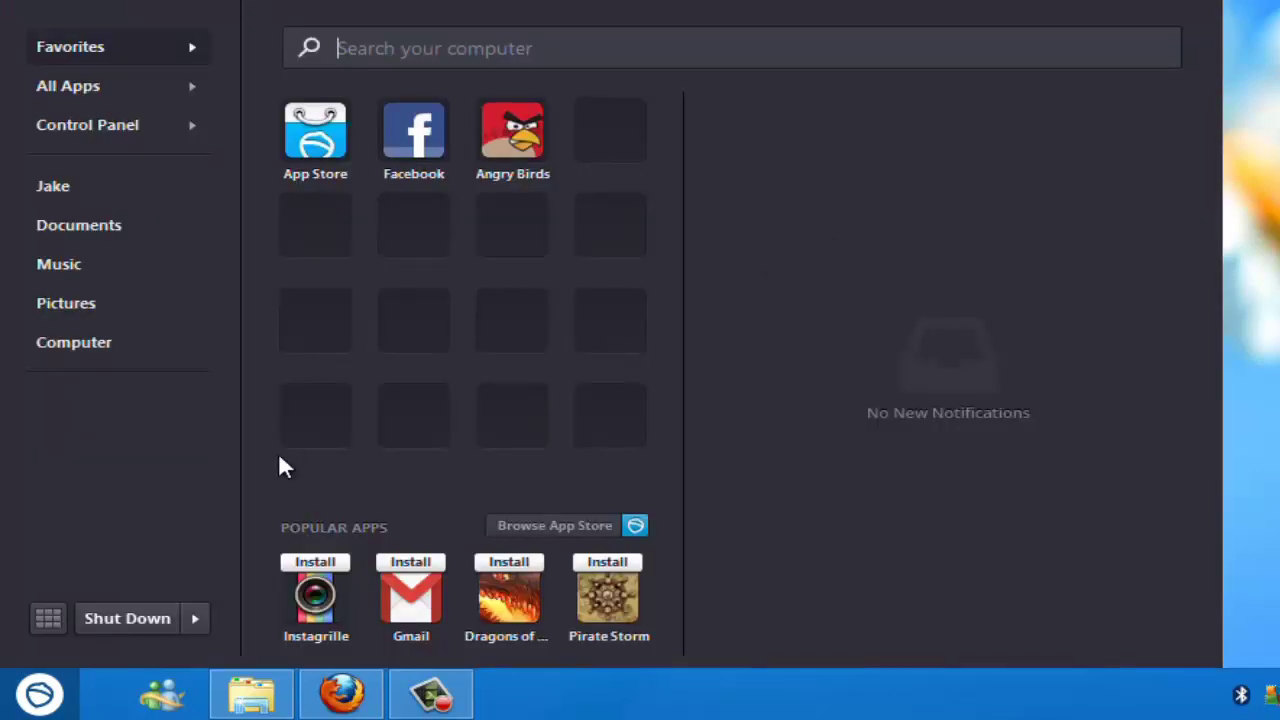
pyautogui.rightClick(40, 694)
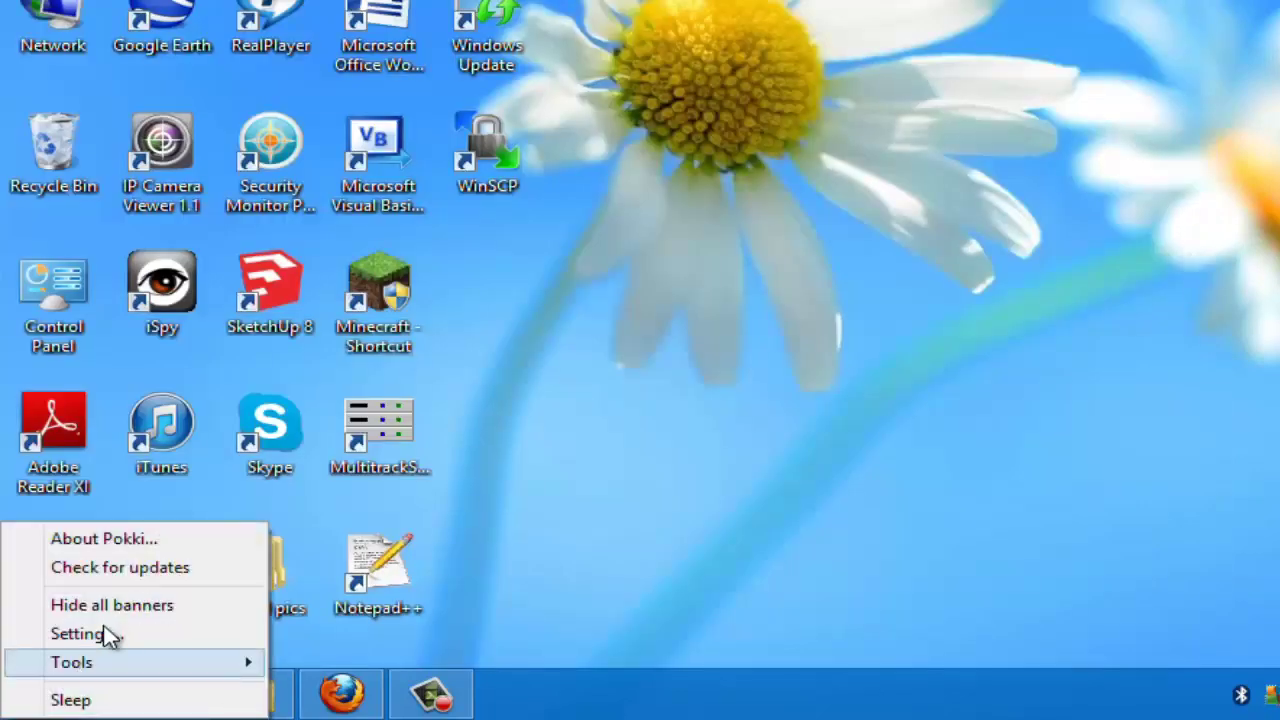
pyautogui.click(108, 636)
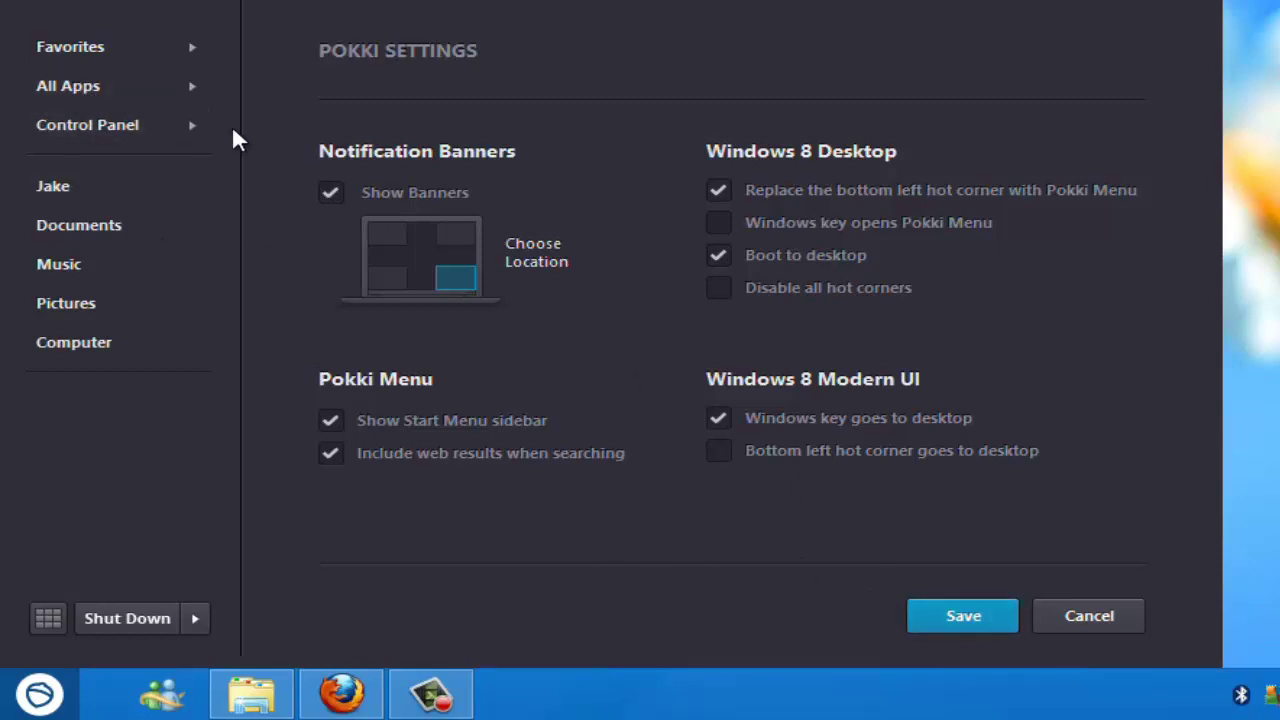
pyautogui.press('Escape')
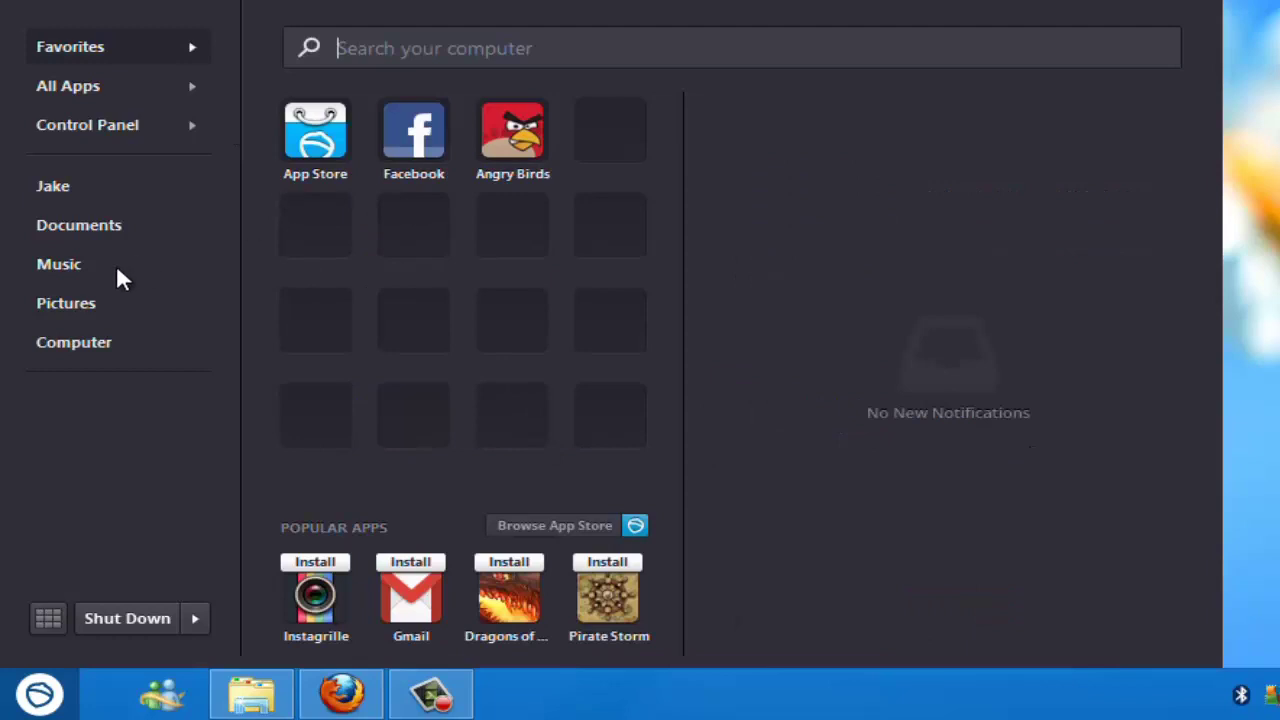
# View the additional shutdown options without choosing one, and bring up the Pokki favorites once more before dismissing the menu.
pyautogui.click(195, 612)
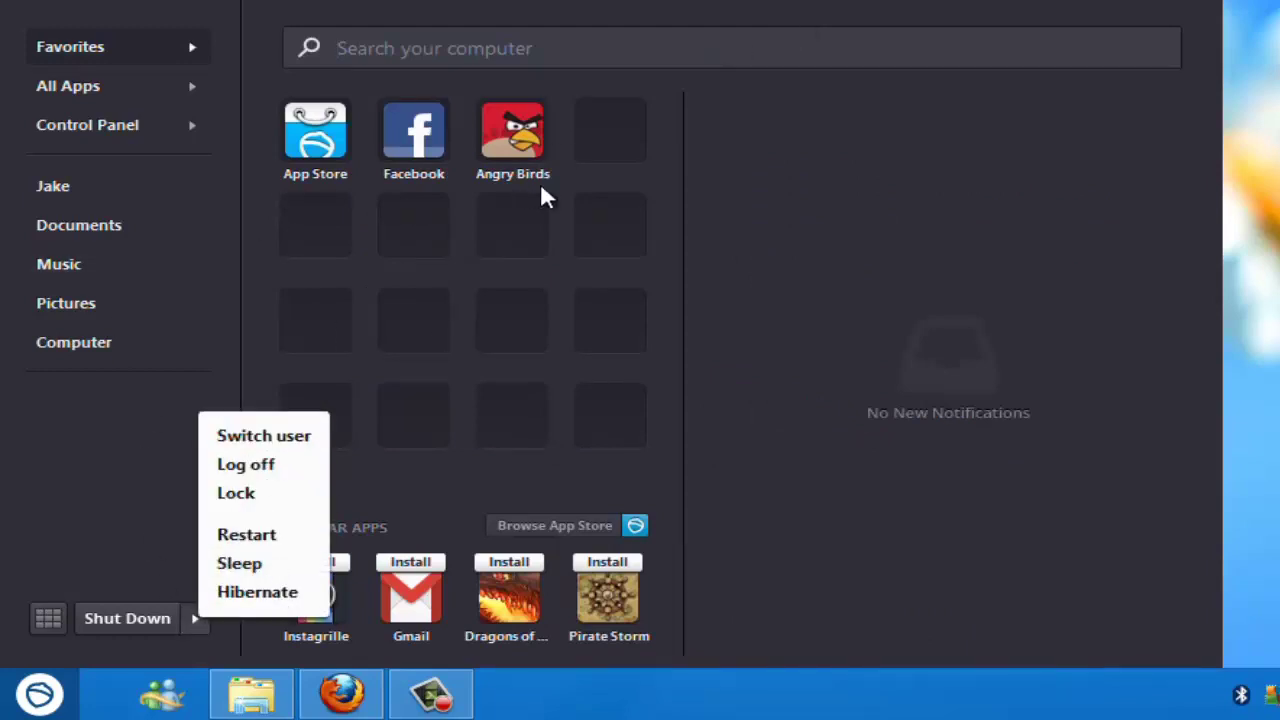
pyautogui.press('Escape')
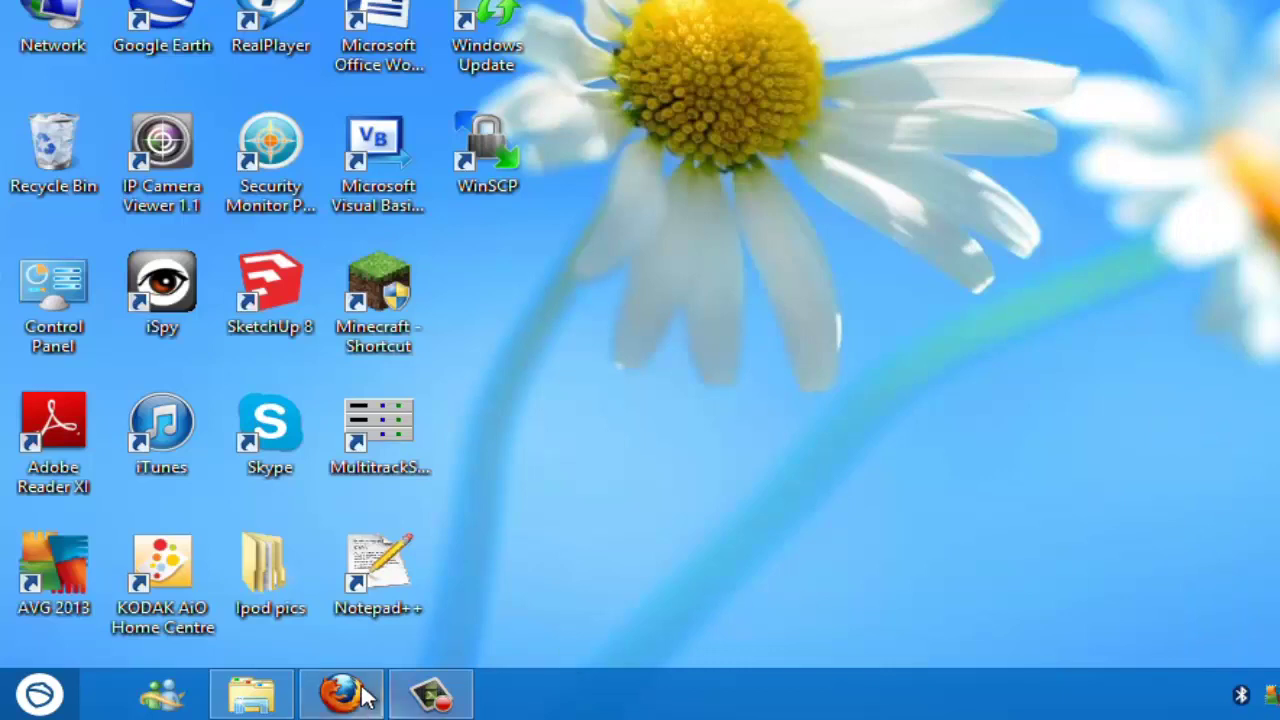
pyautogui.click(36, 700)
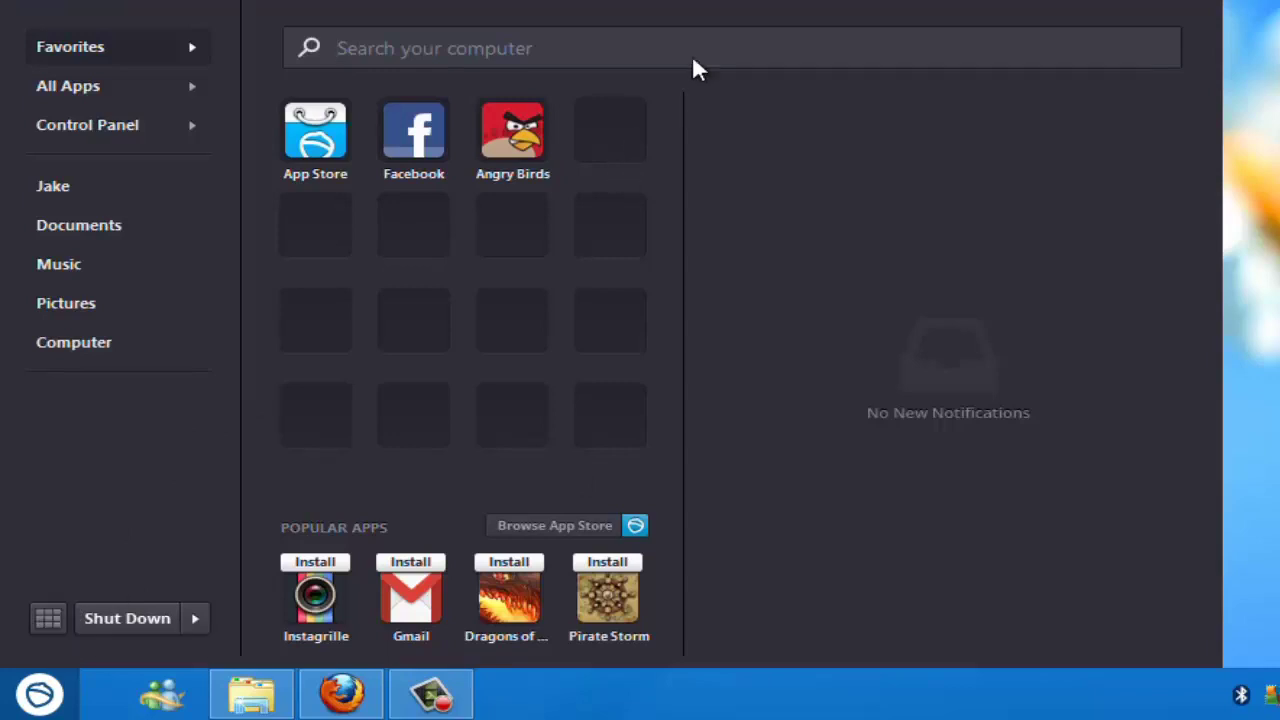
pyautogui.press('Escape')
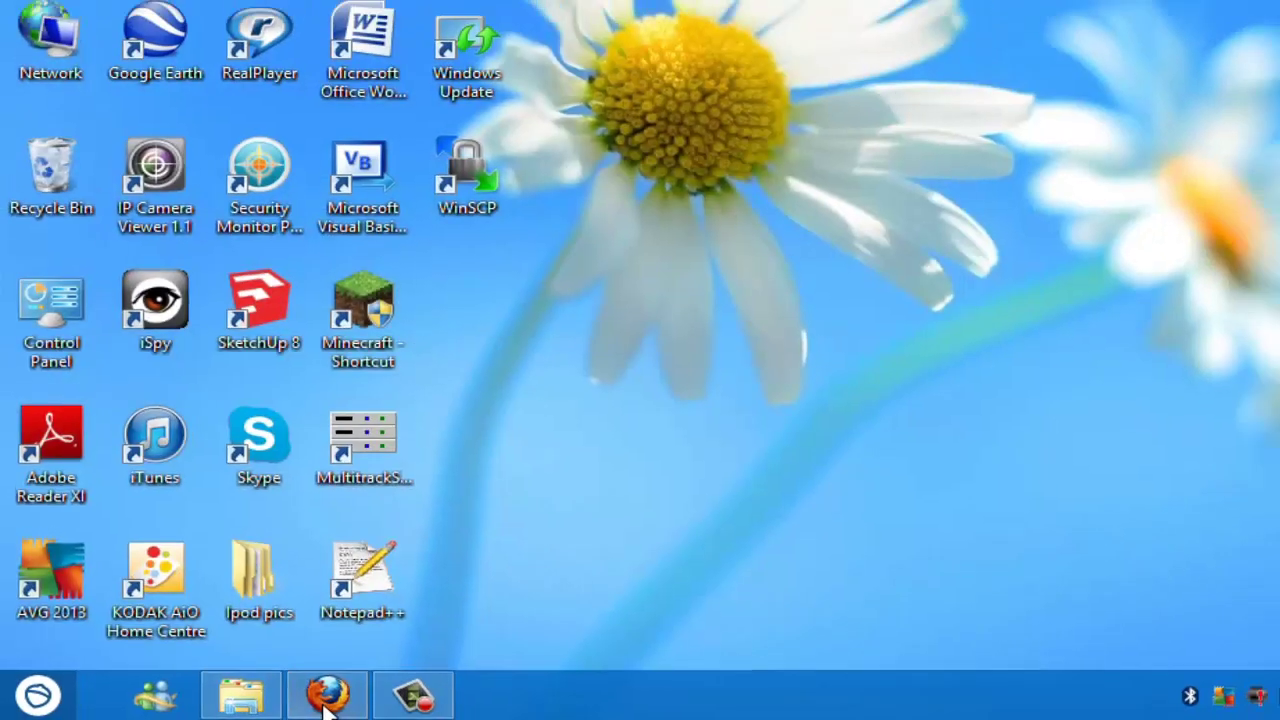
# Switch to Firefox and bring up the open WxDProductions YouTube page.
pyautogui.click(327, 696)
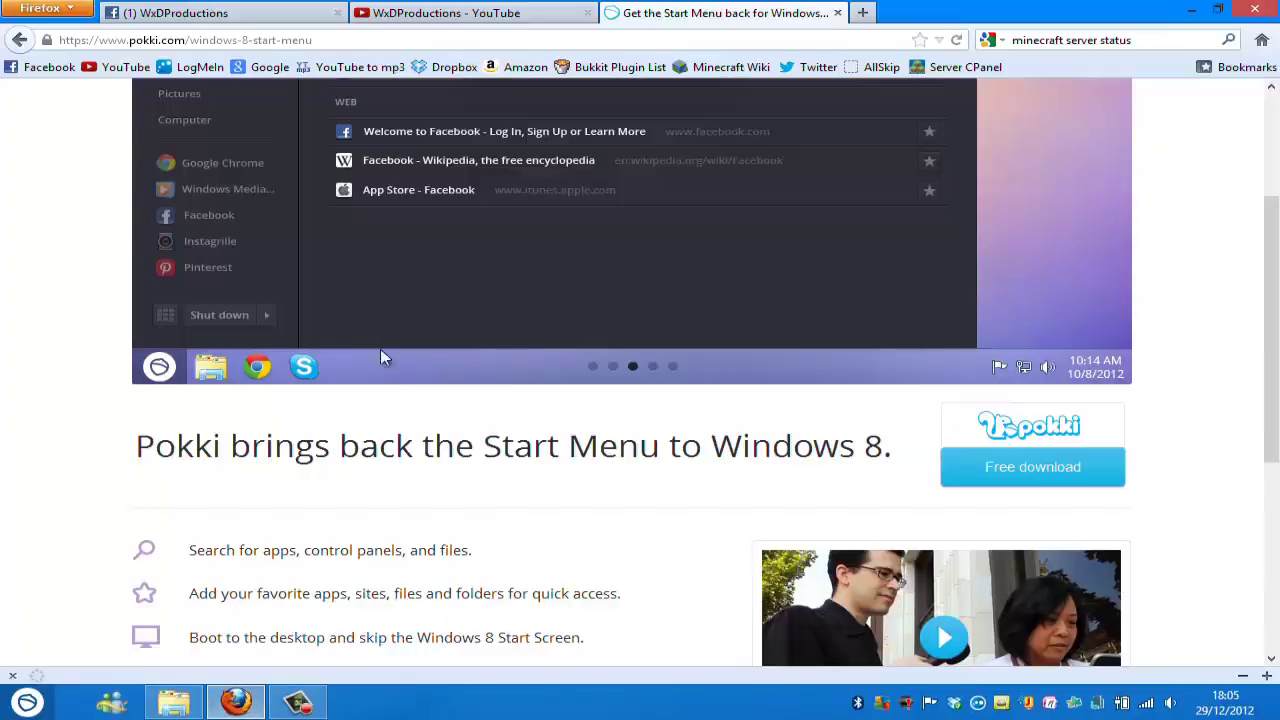
pyautogui.click(446, 13)
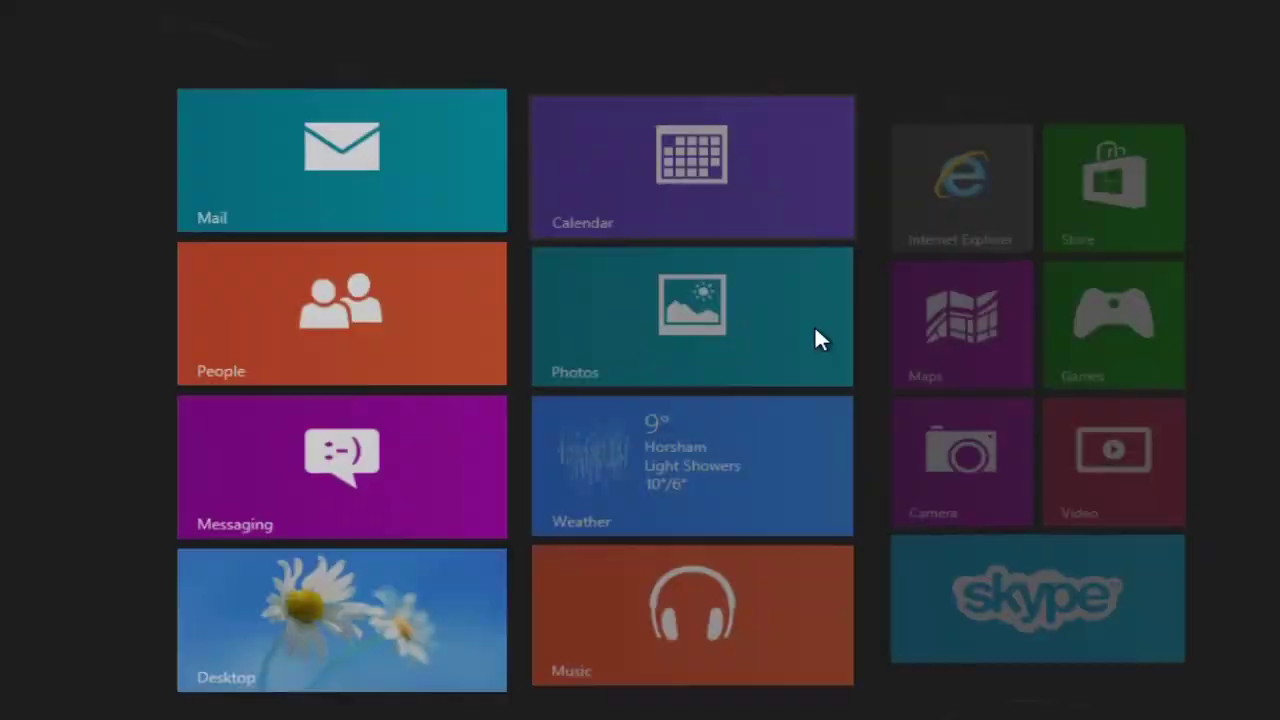
# Browse the app tiles across the Windows 8 Start Screen as far as the Computer Management tile.
pyautogui.press('Right')
pyautogui.press('Right')
pyautogui.press('Right')
pyautogui.press('Right')
pyautogui.press('Right')
pyautogui.press('Right')
pyautogui.press('Right')
pyautogui.press('Right')
pyautogui.press('Right')
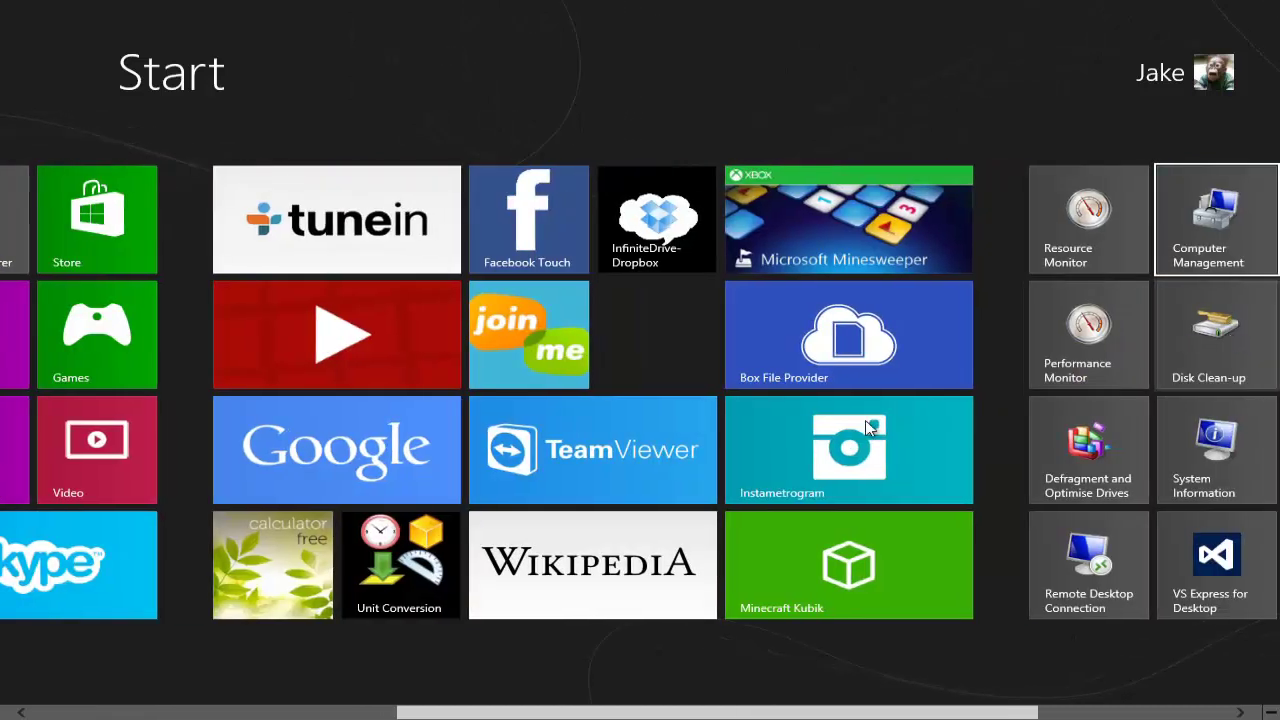
# Return to the desktop and select the Minecraft shortcut.
pyautogui.press('super+d')
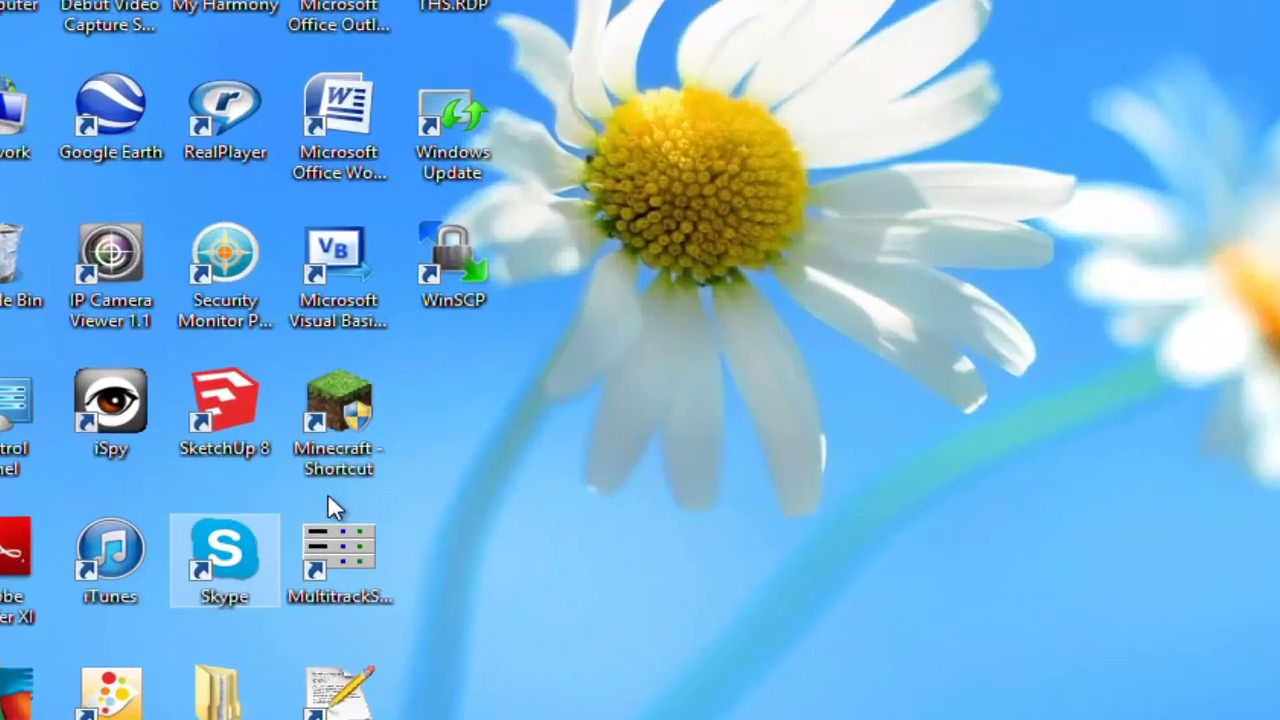
pyautogui.click(349, 472)
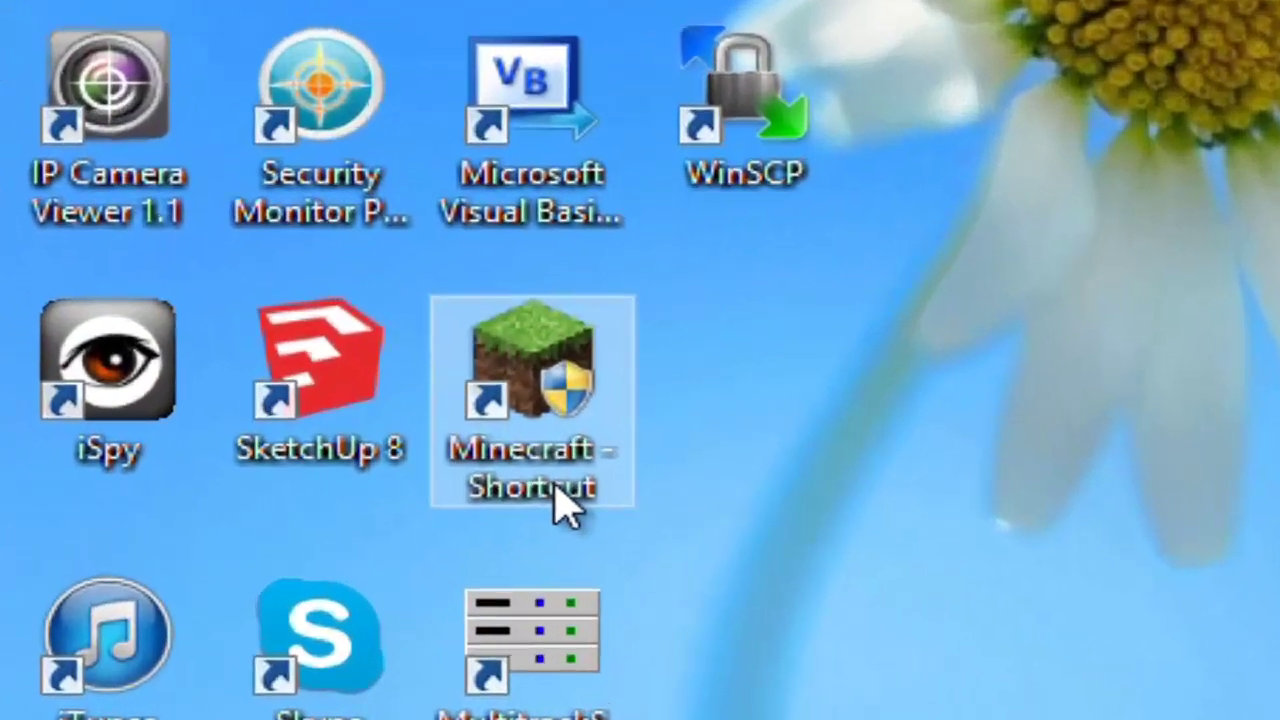